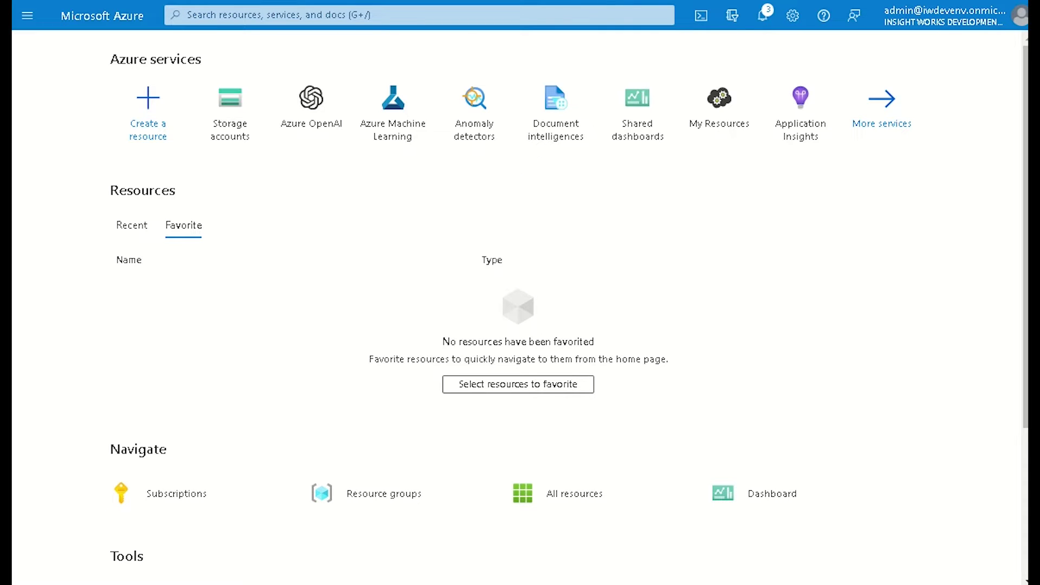
Create a storage account named iwxexample00123, keeping the default subscription, resource group and region.
click(222, 133)
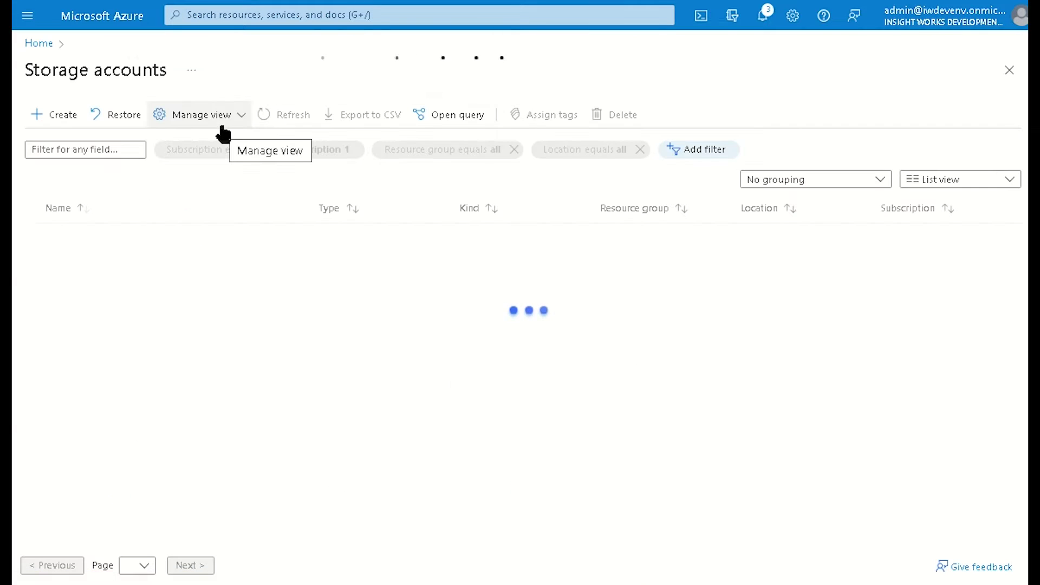
click(63, 120)
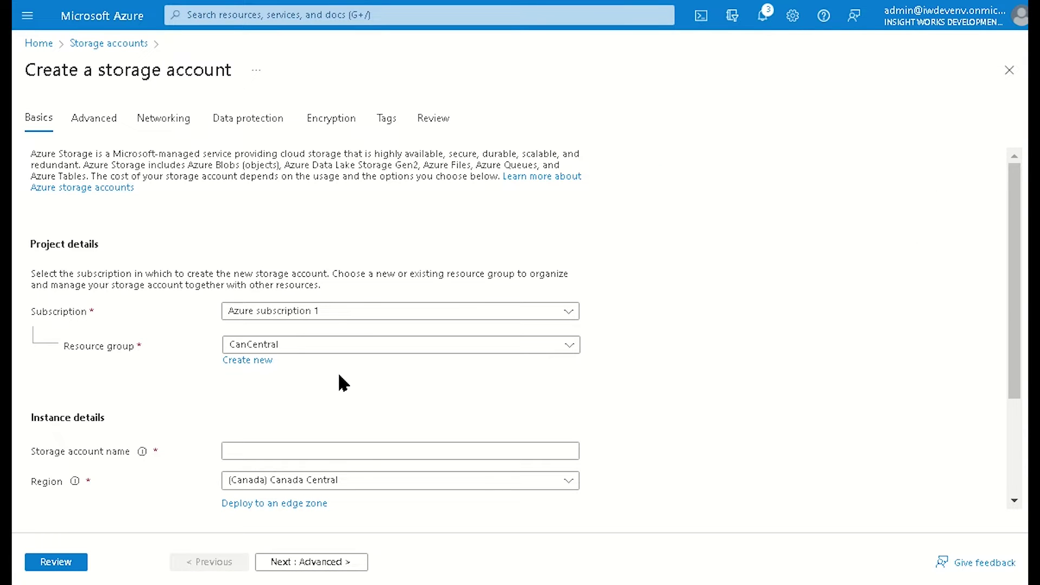
click(290, 444)
text(iwx)
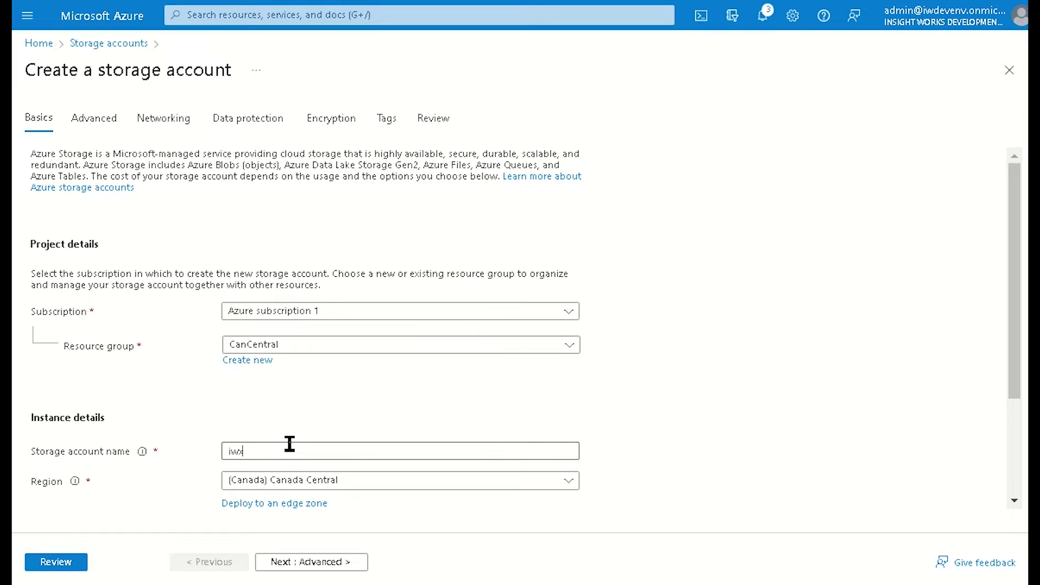
text(example00123)
double_click(289, 444)
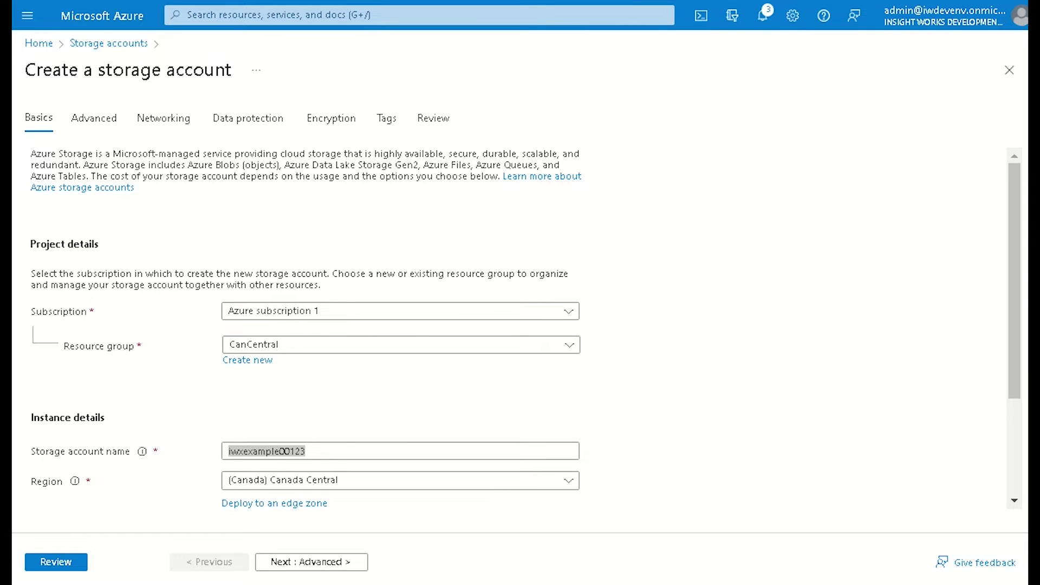
click(51, 562)
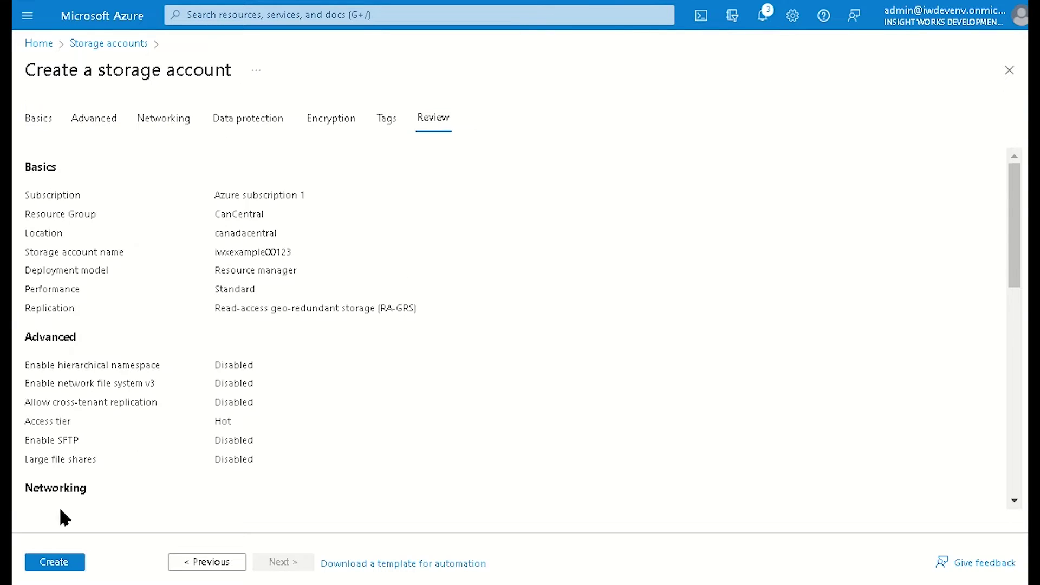
click(55, 562)
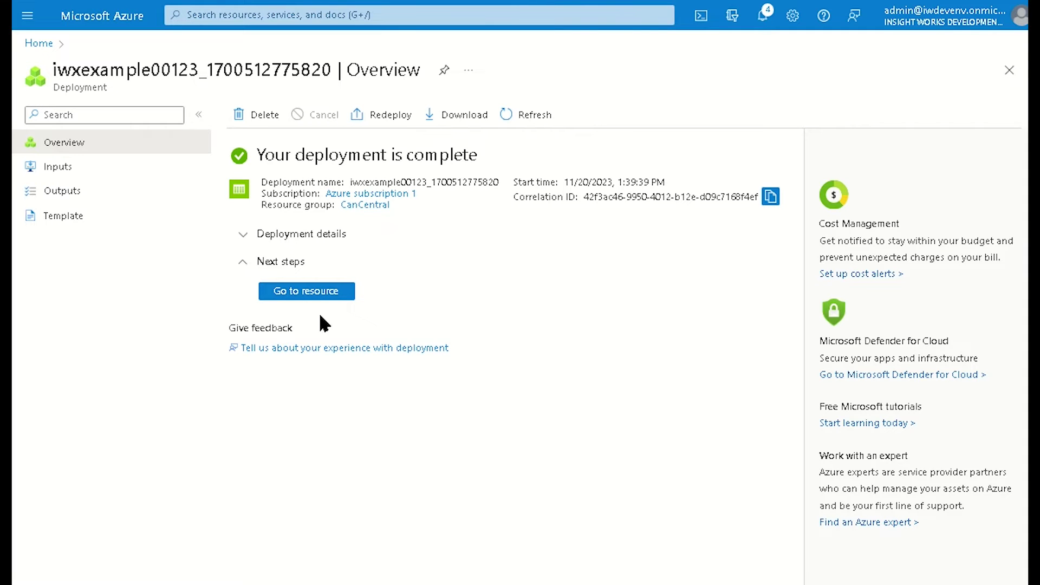
Enable Blob anonymous access in the configuration of the iwxexample00123 storage account and save the change.
click(310, 287)
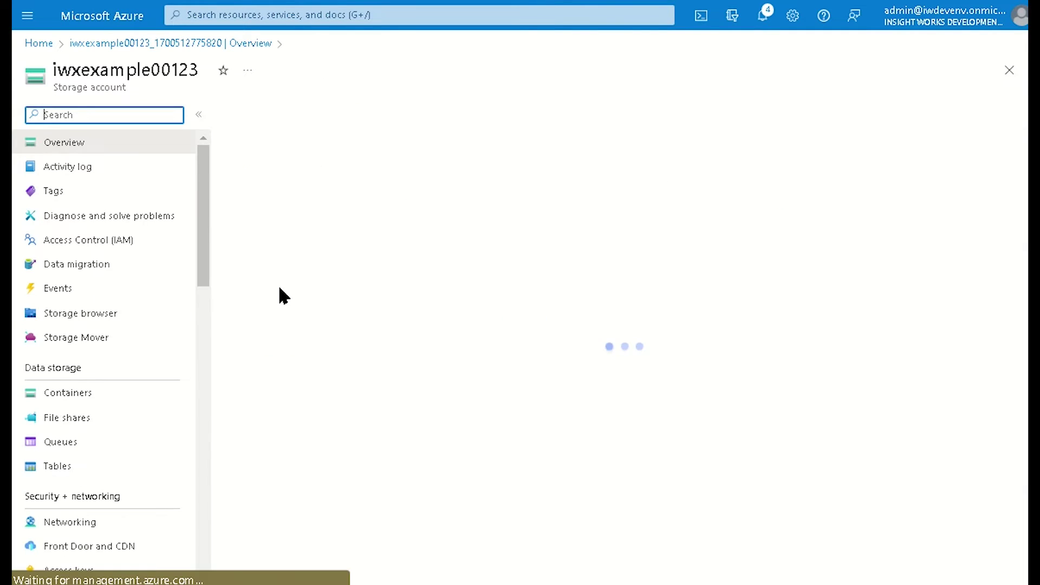
scroll(141, 313, down, 2)
scroll(140, 313, down, 6)
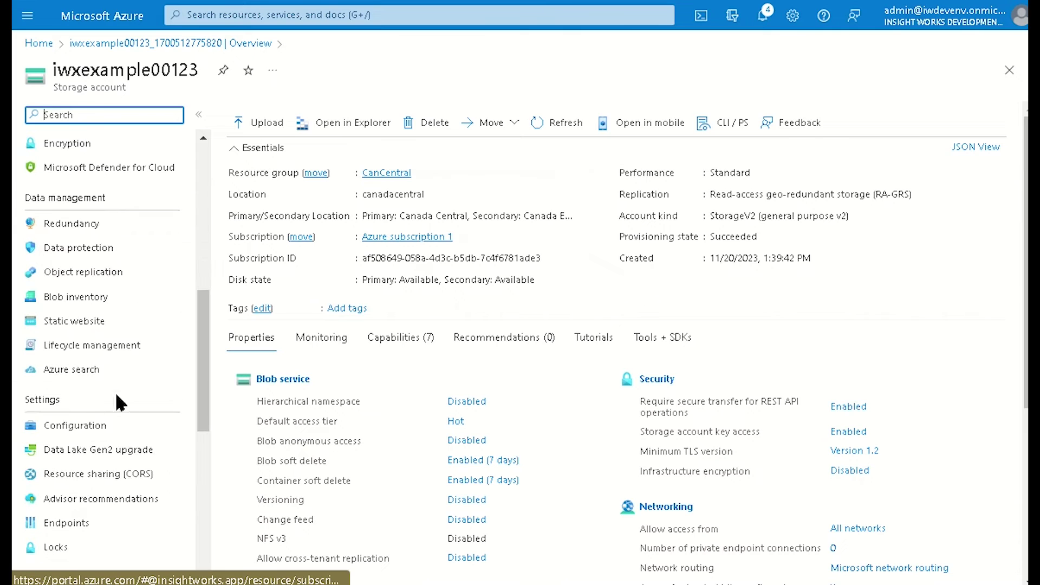
click(90, 427)
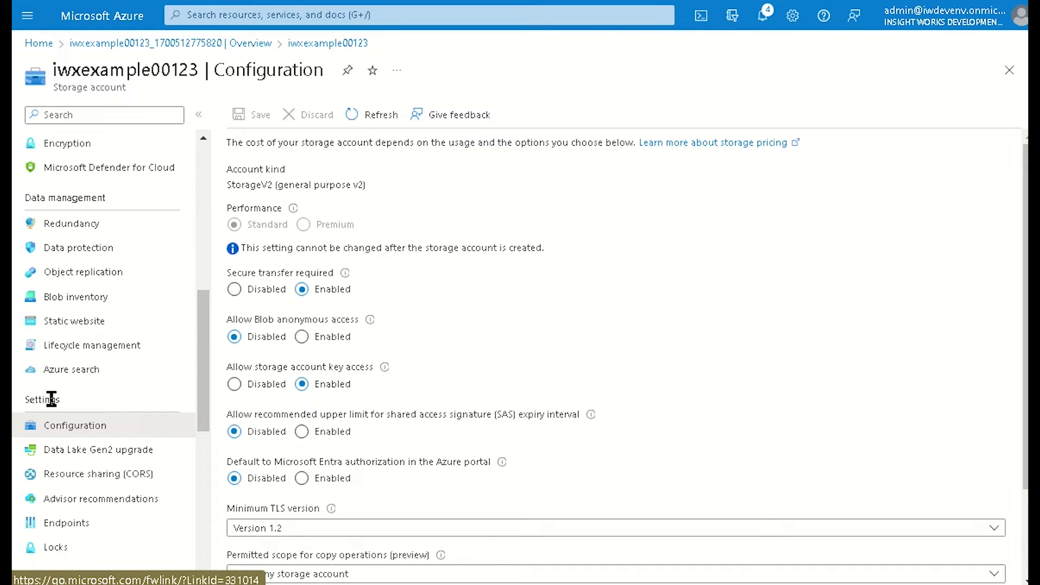
click(301, 338)
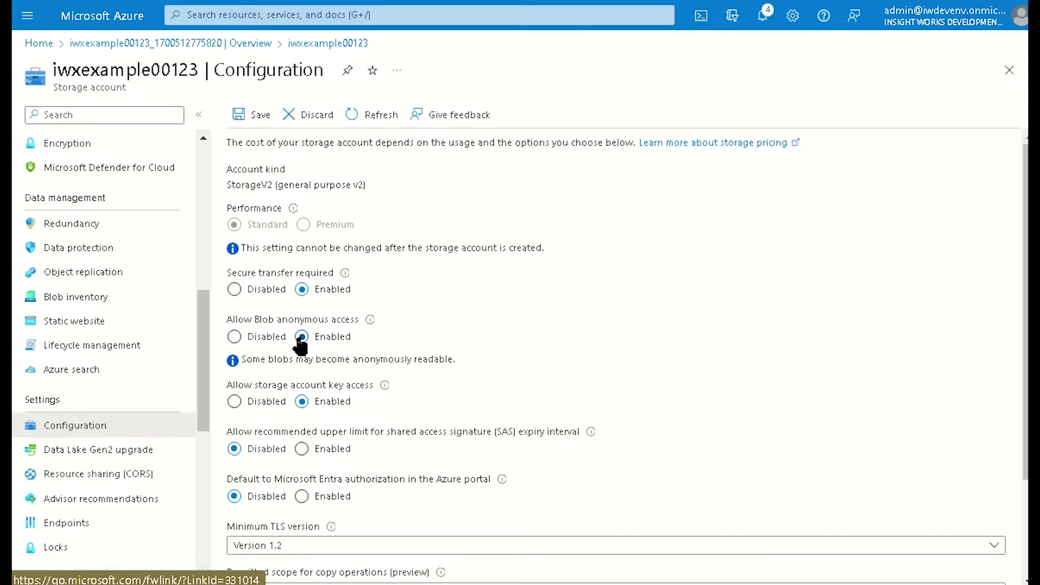
click(238, 118)
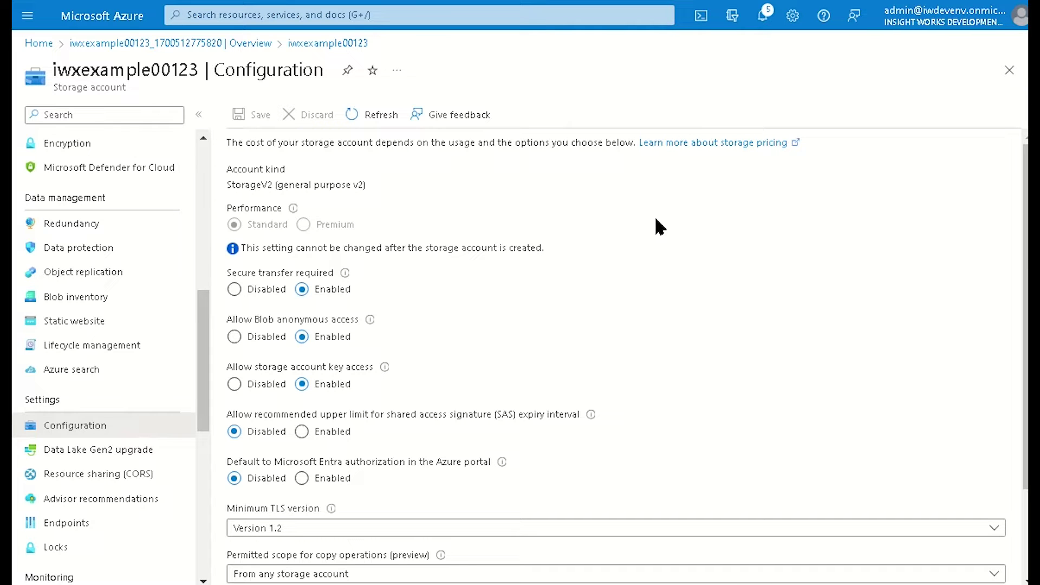
Create a container named iwxexample00123 in the storage account with anonymous read access for containers and blobs.
scroll(103, 352, up, 2)
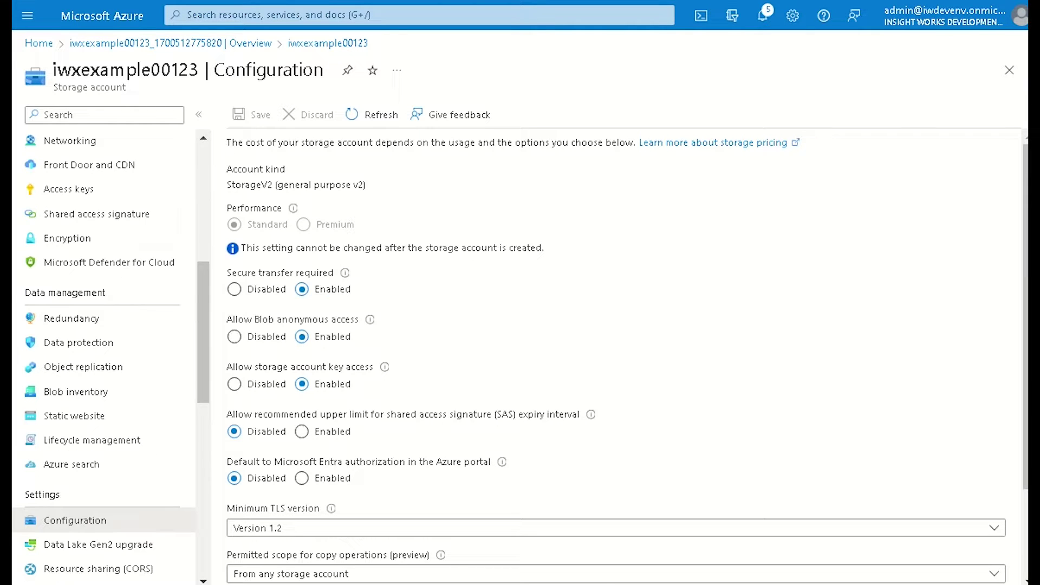
click(376, 118)
scroll(153, 332, up, 2)
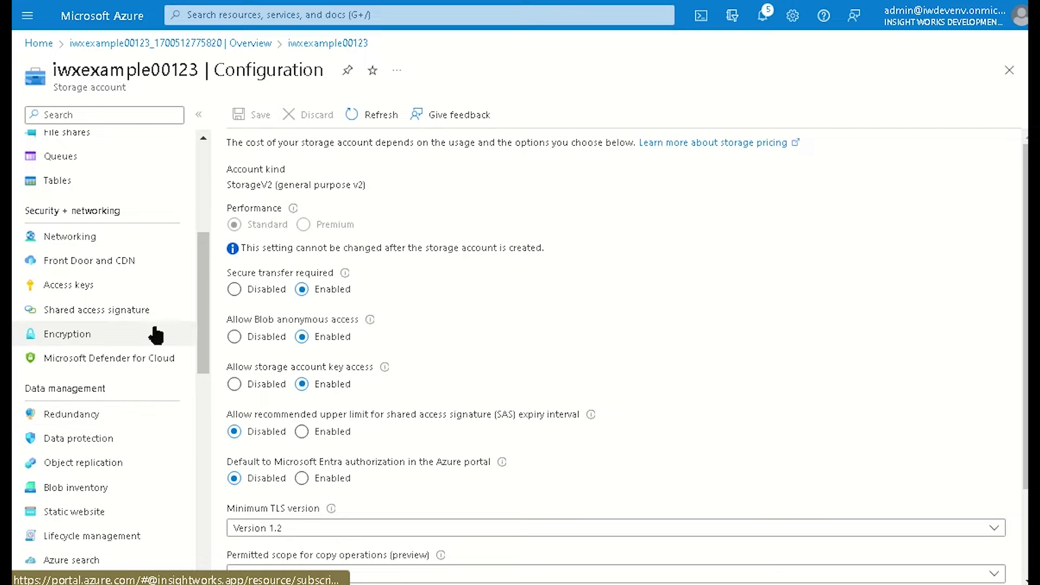
scroll(156, 335, up, 4)
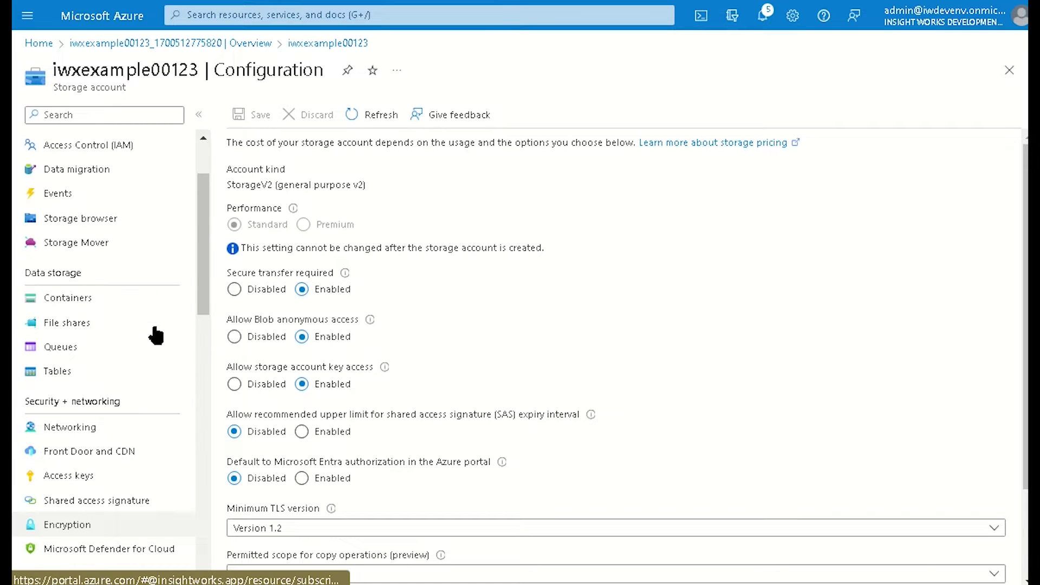
click(74, 302)
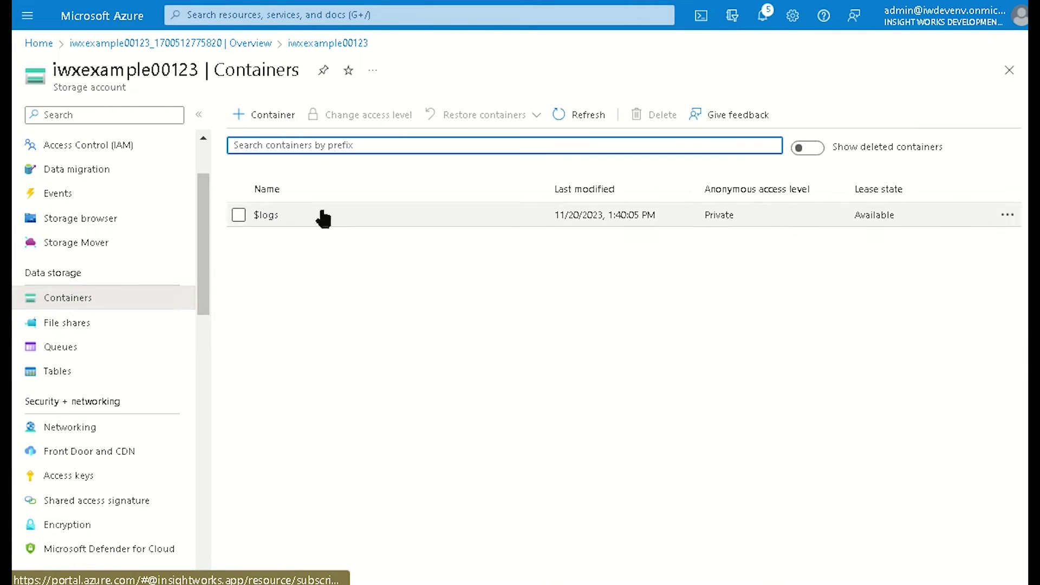
click(261, 117)
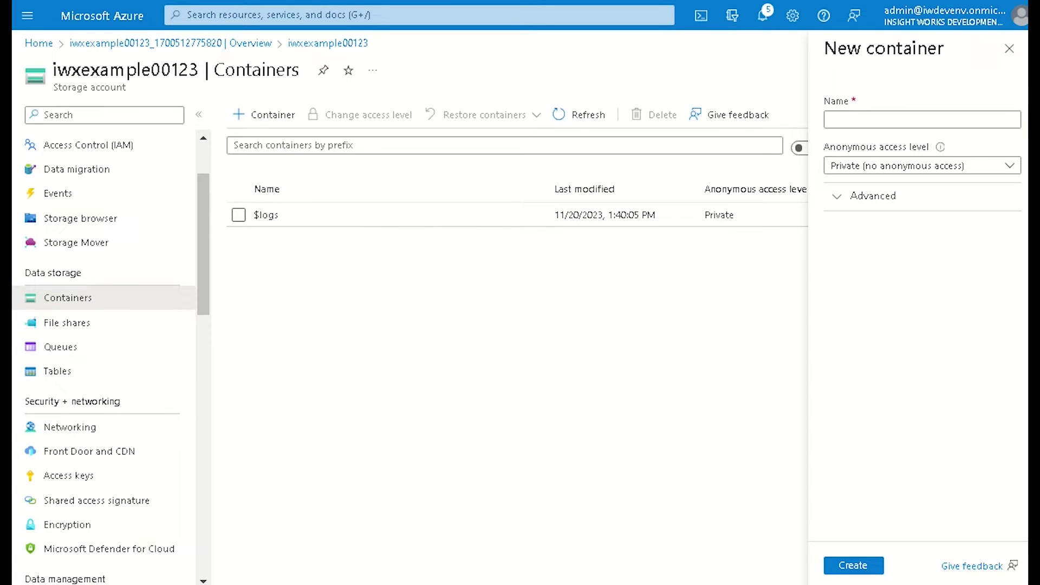
click(848, 117)
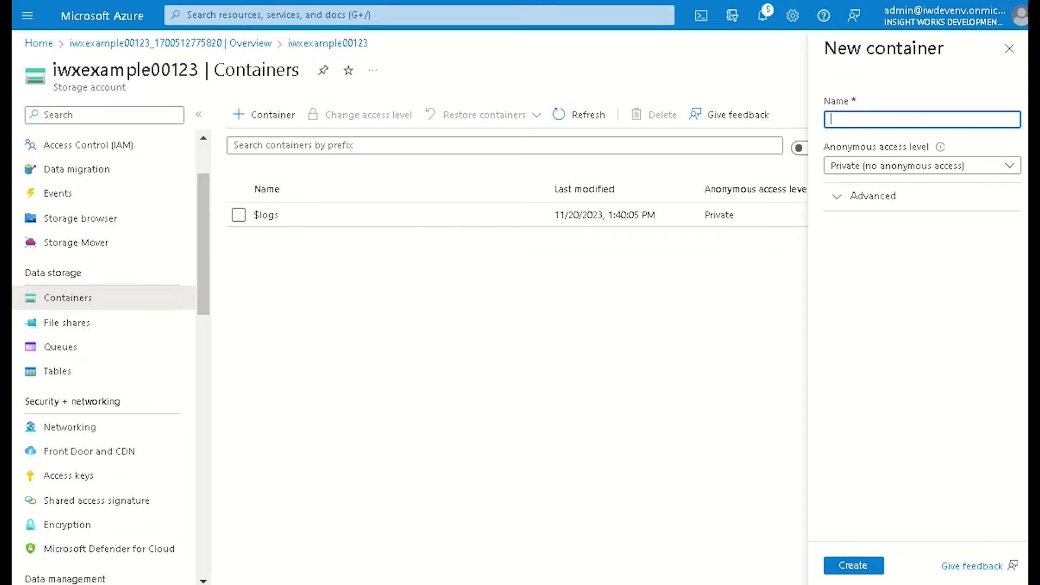
text(iwxexample00123)
click(979, 172)
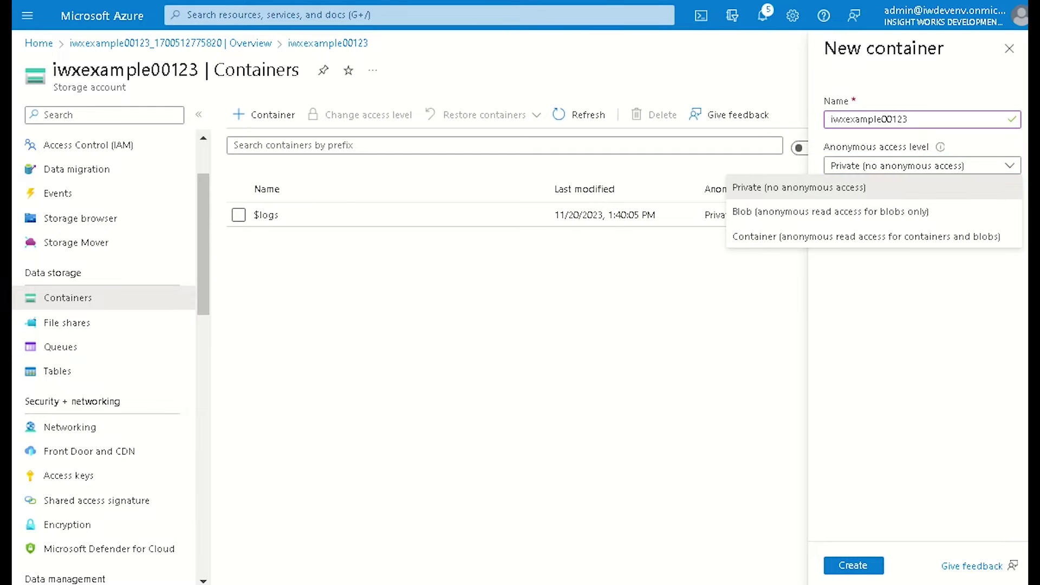
click(815, 239)
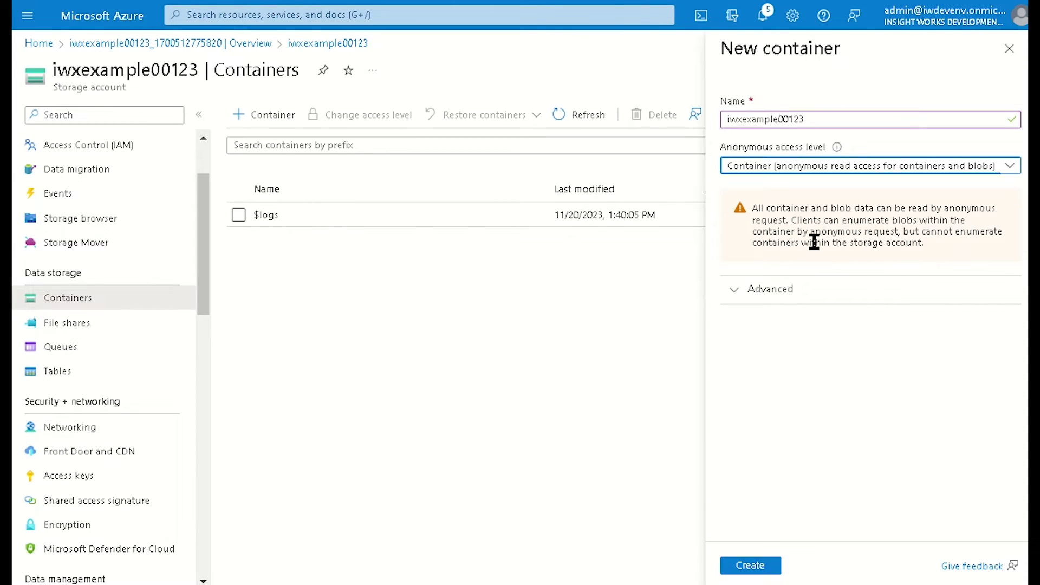
click(749, 565)
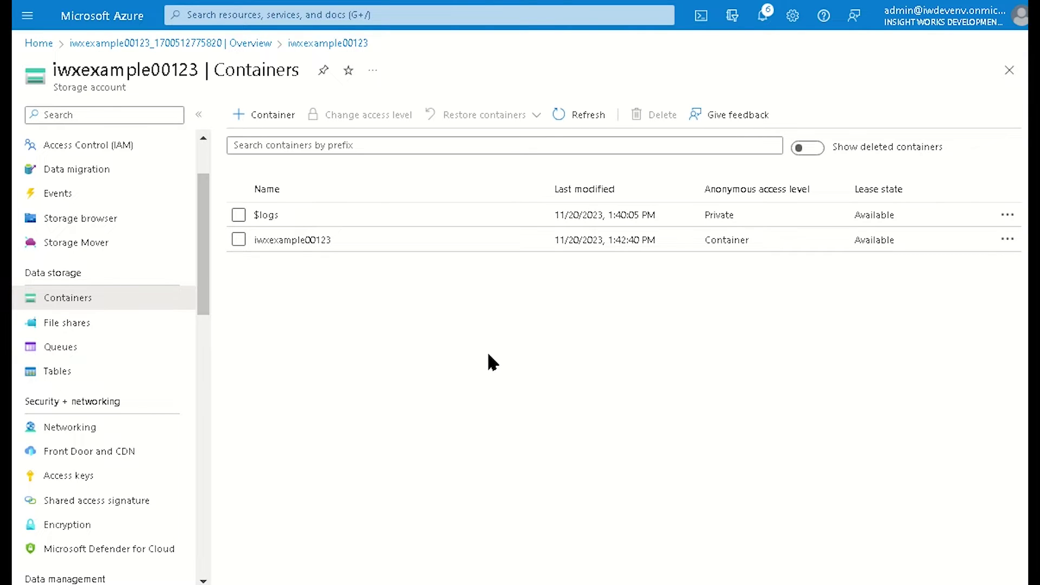
In the iwxexample00123 container's shared access token settings, add the Add, Create, Write and Delete permissions to Read.
click(297, 240)
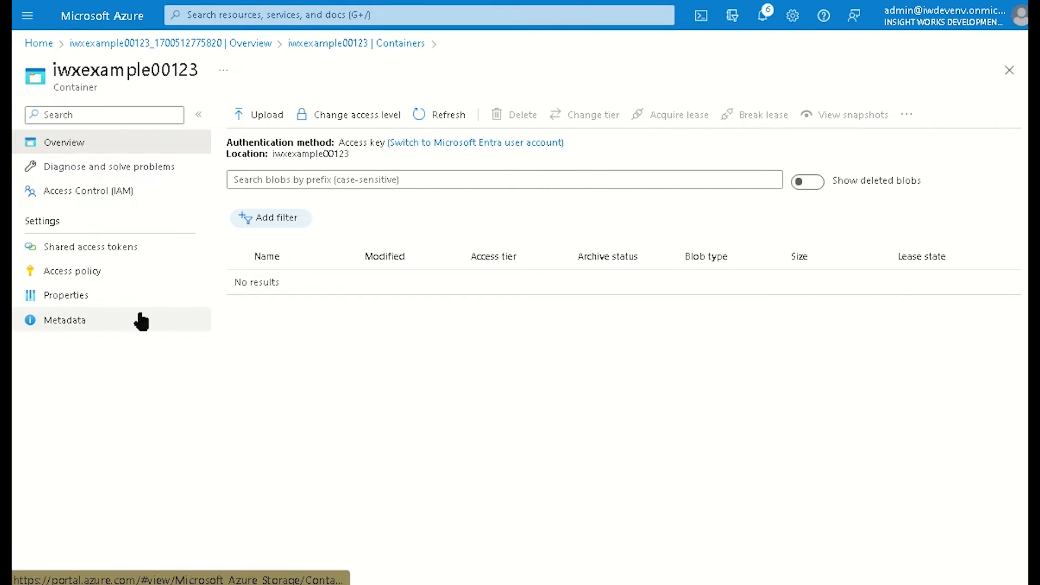
click(108, 257)
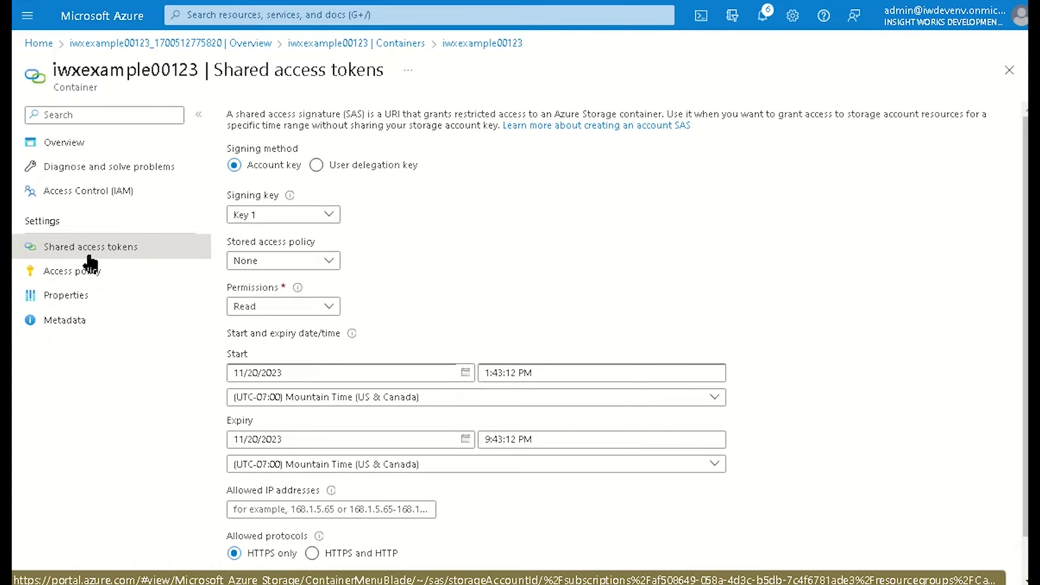
scroll(456, 246, down, 1)
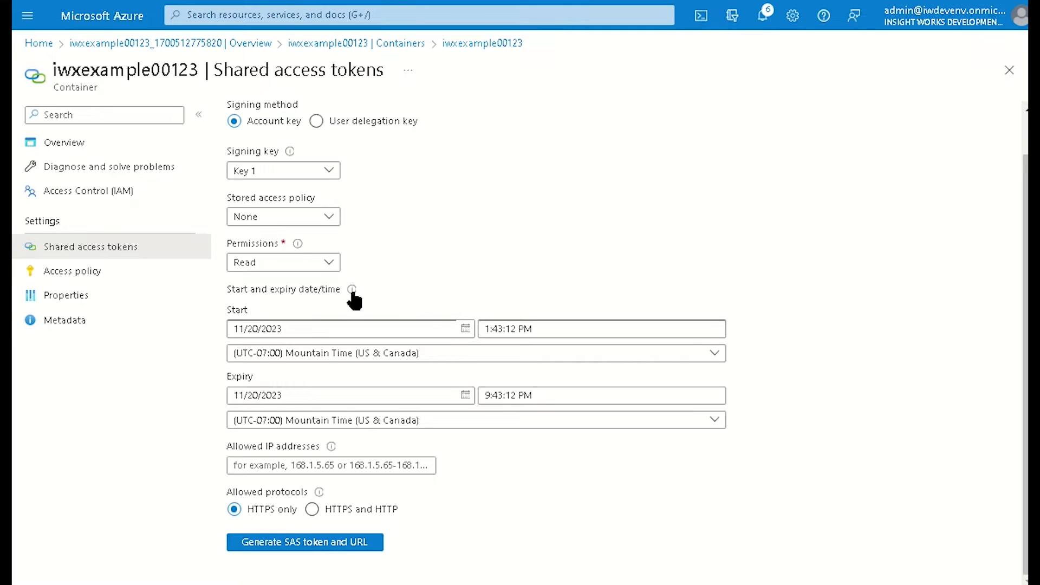
click(327, 263)
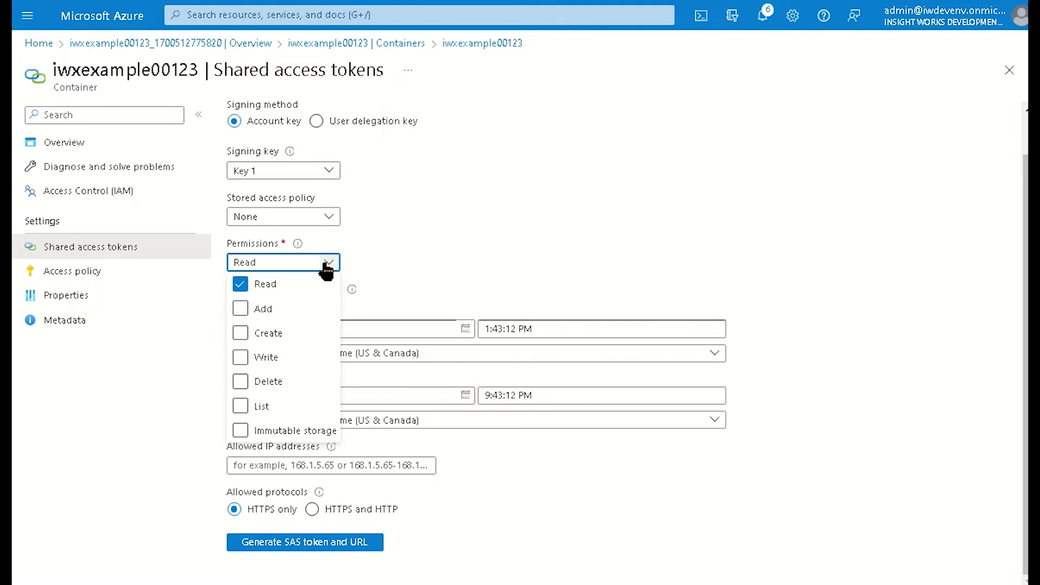
click(273, 309)
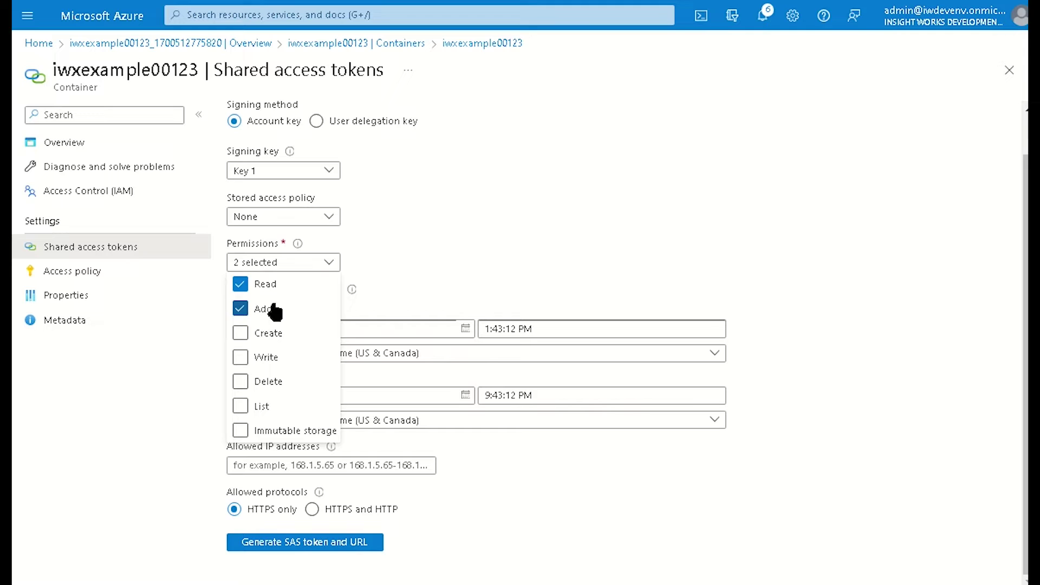
click(273, 340)
click(274, 360)
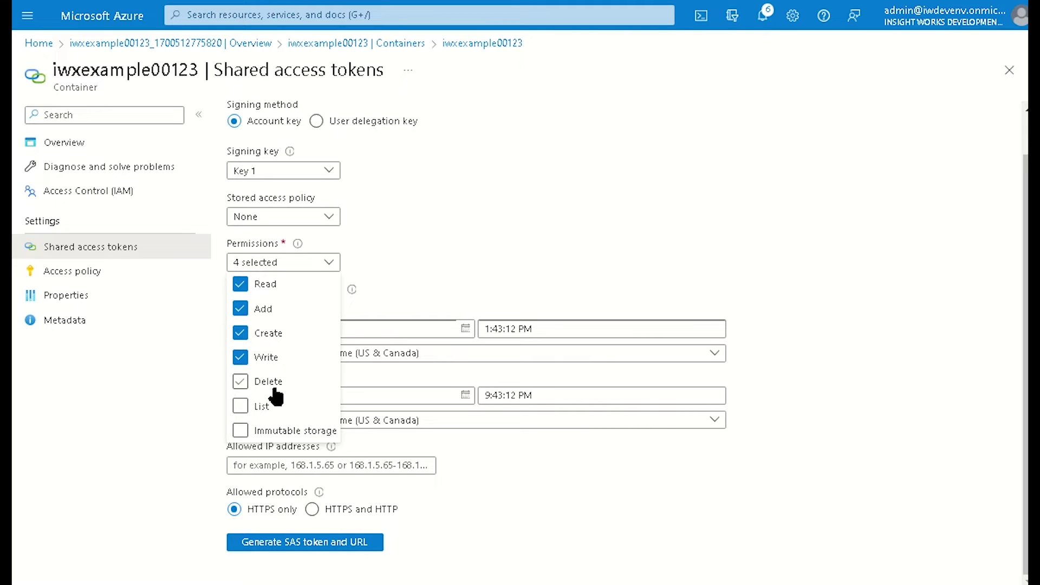
click(276, 396)
click(484, 278)
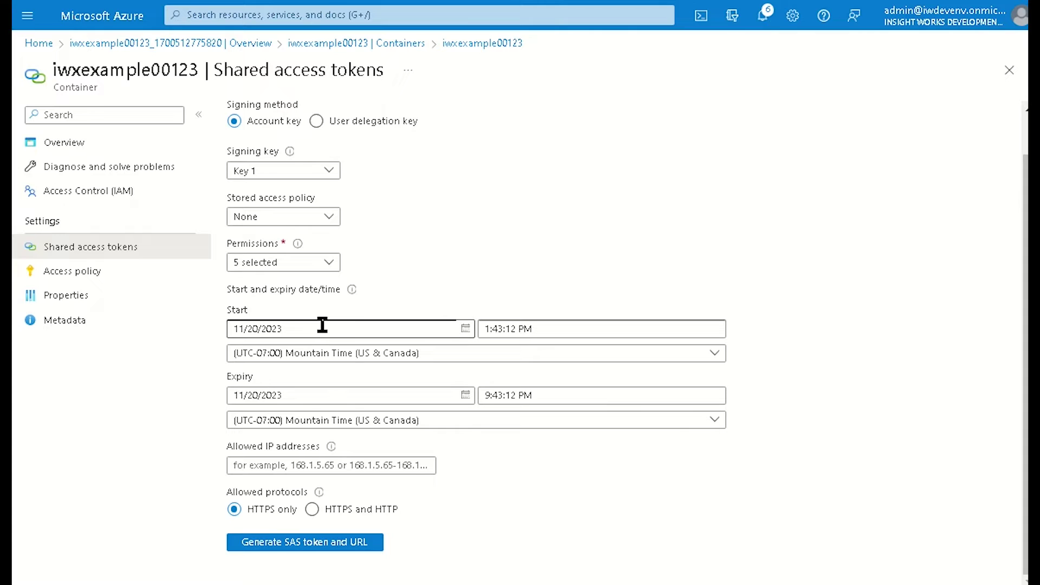
Generate the container's SAS token and URL with expiry date 11/21/2023 and copy the Blob SAS token.
click(465, 395)
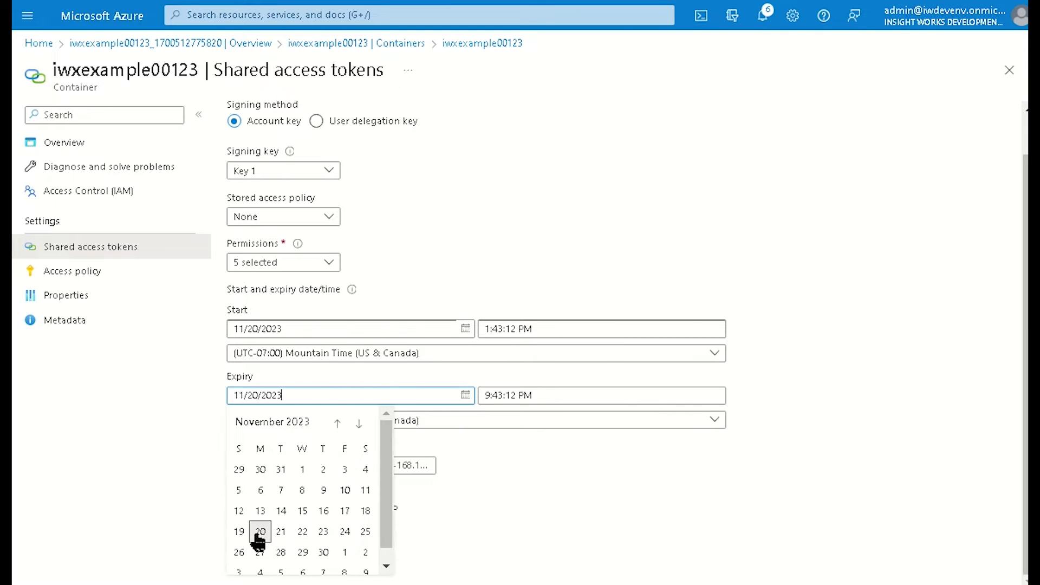
click(280, 532)
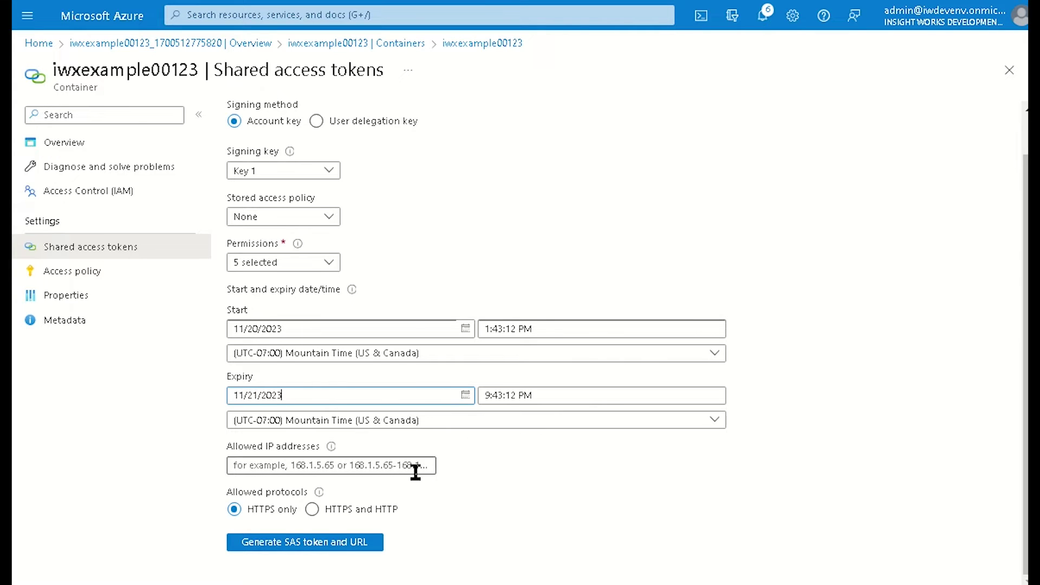
click(340, 544)
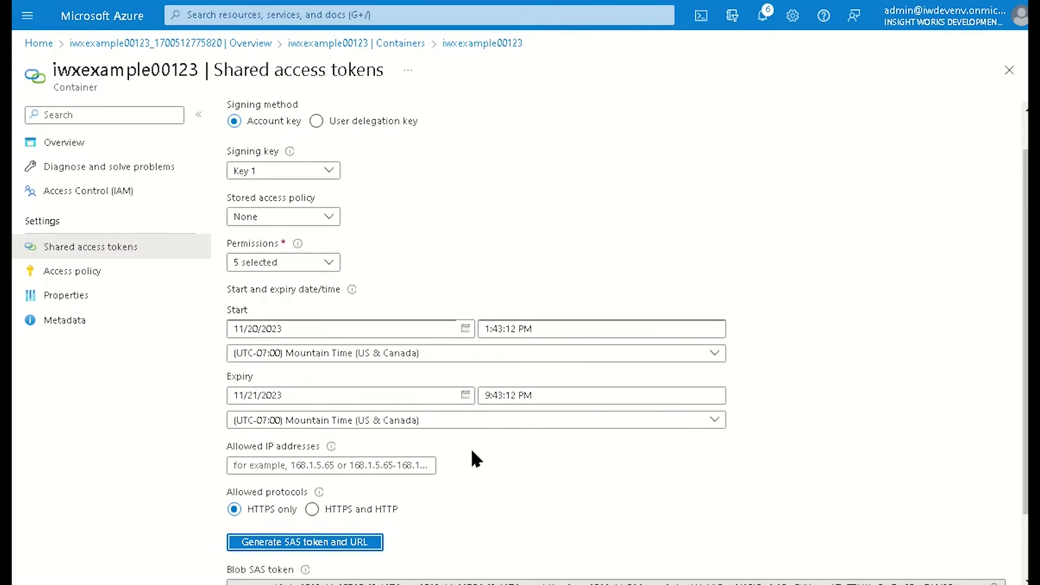
scroll(470, 459, down, 2)
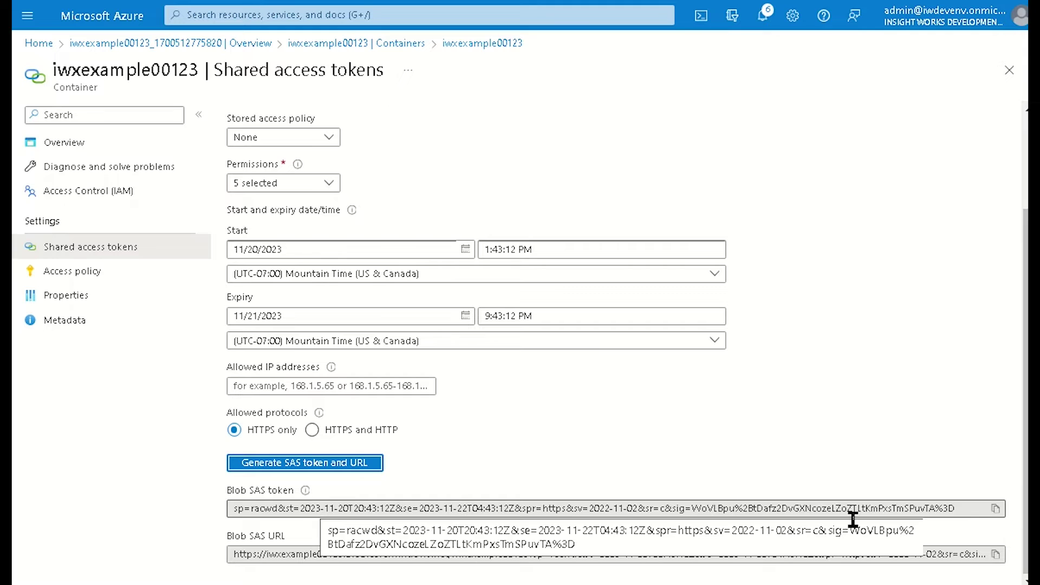
click(994, 510)
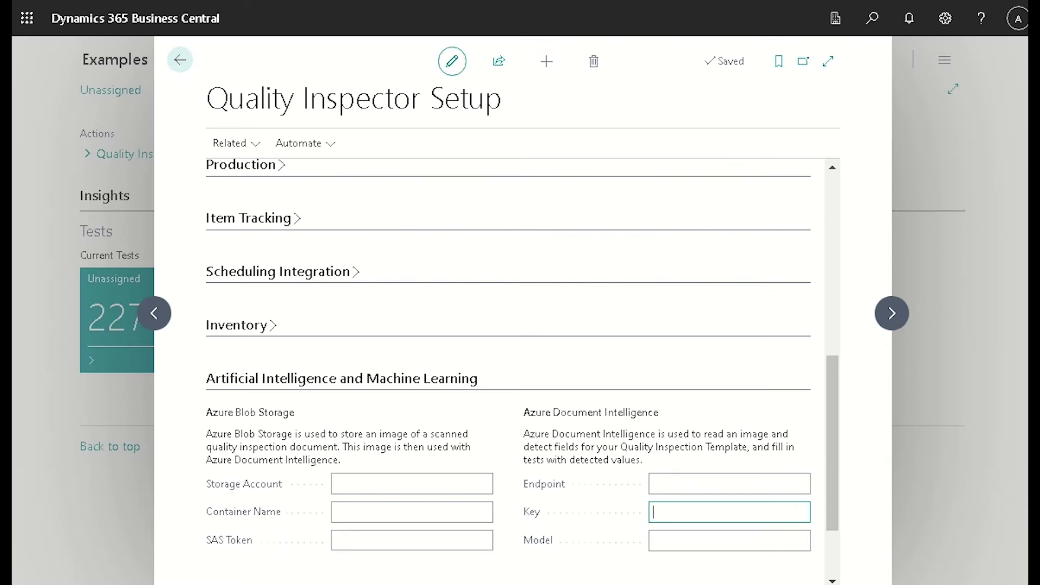
Copy the storage account's name, iwxexample00123, from the Azure portal into the Storage Account field of Quality Inspector Setup.
click(371, 479)
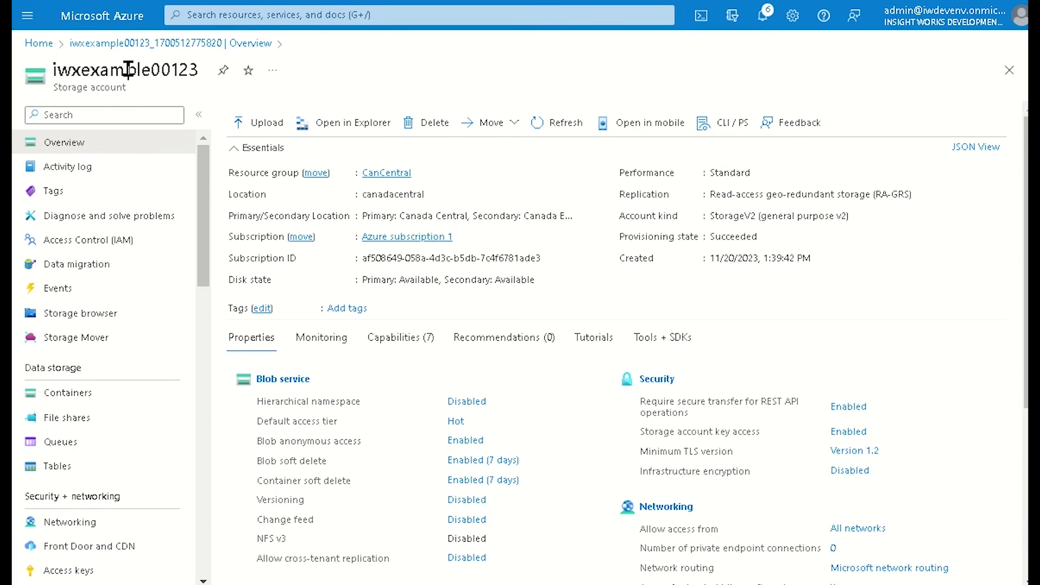
double_click(130, 69)
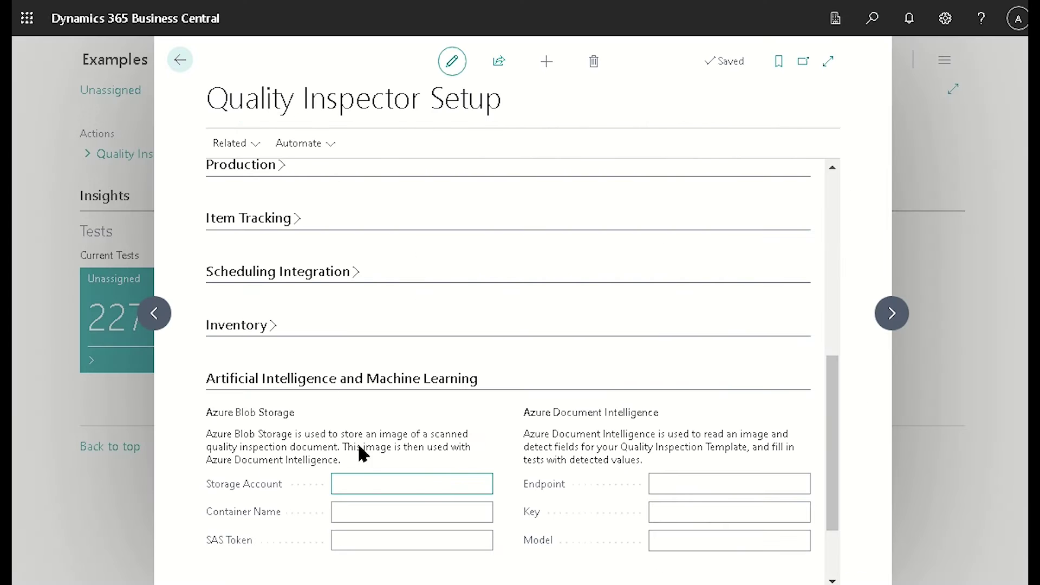
key(ctrl+v)
Open the iwxexample00123 container in the Azure portal and copy its name into the Container Name field of Quality Inspector Setup.
click(375, 520)
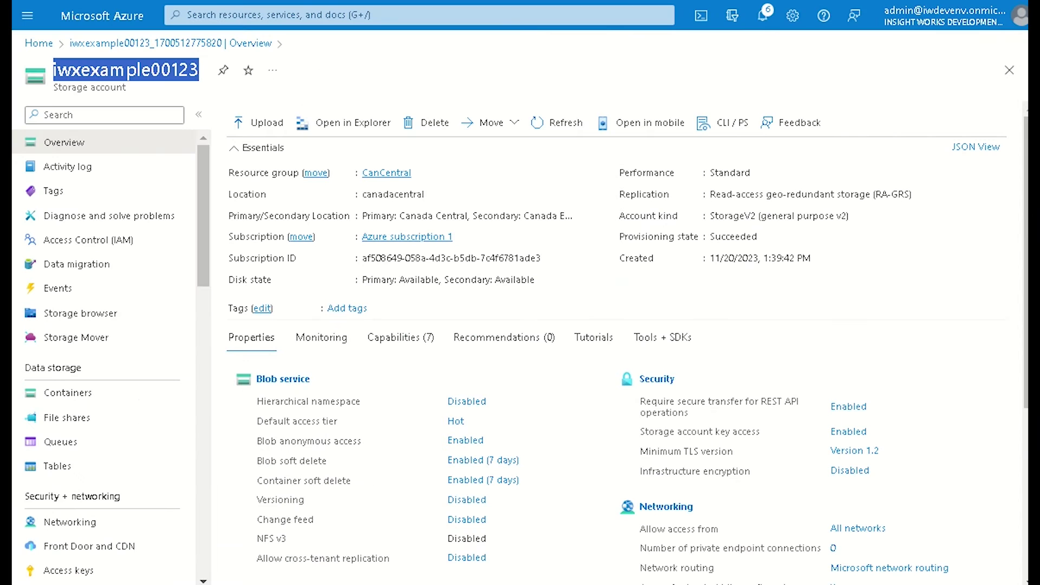
click(33, 395)
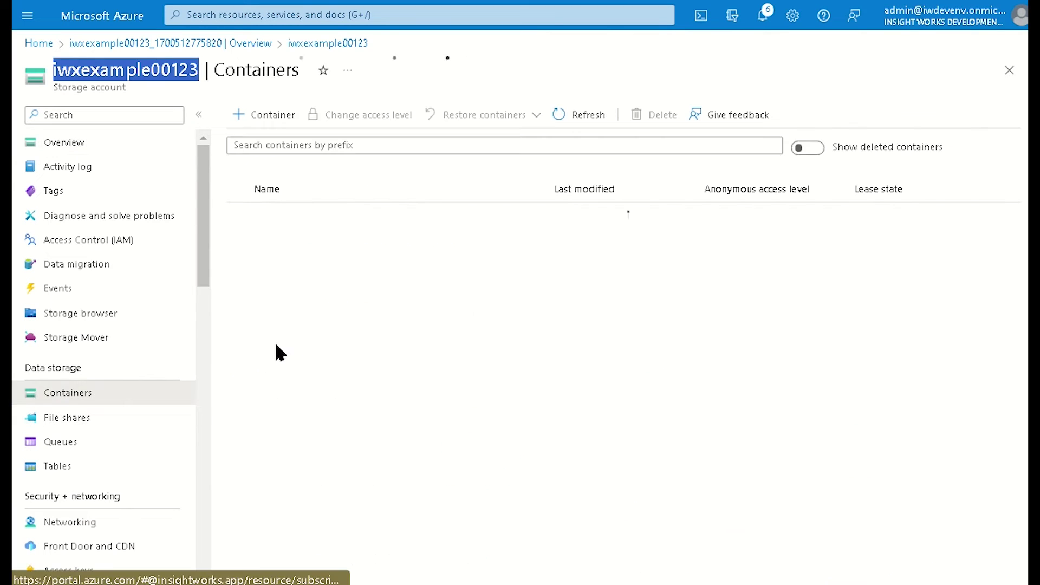
click(292, 240)
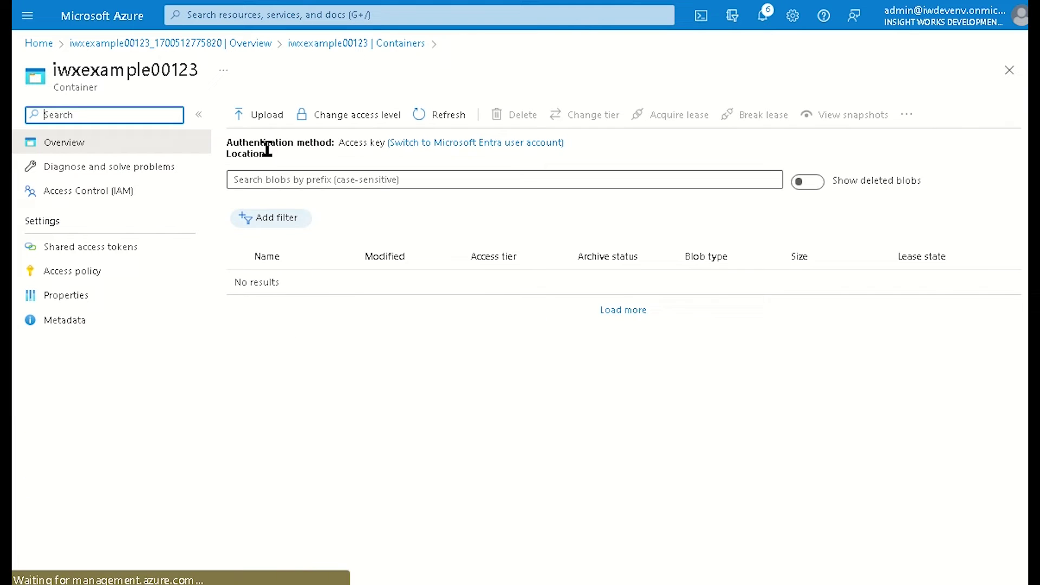
double_click(142, 69)
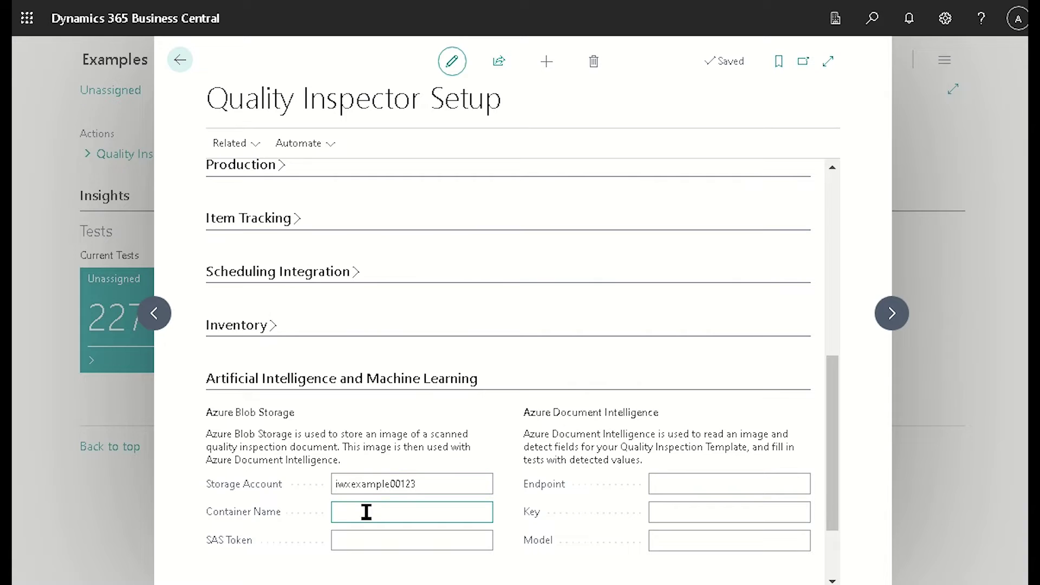
key(ctrl+v)
Enter the container's SAS token in the SAS Token field of the Azure Blob Storage settings.
click(373, 542)
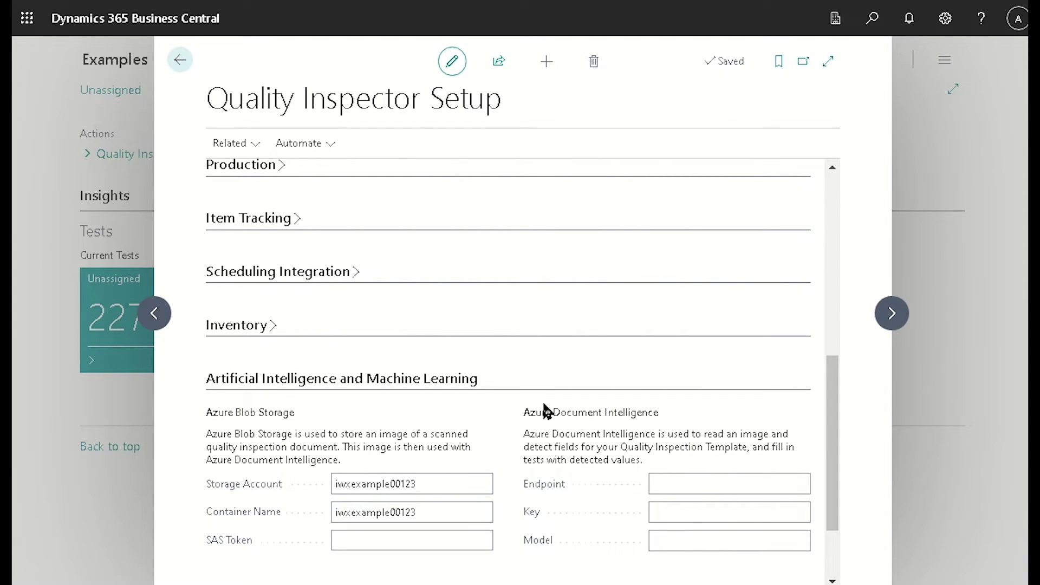
click(366, 543)
key(ctrl+v)
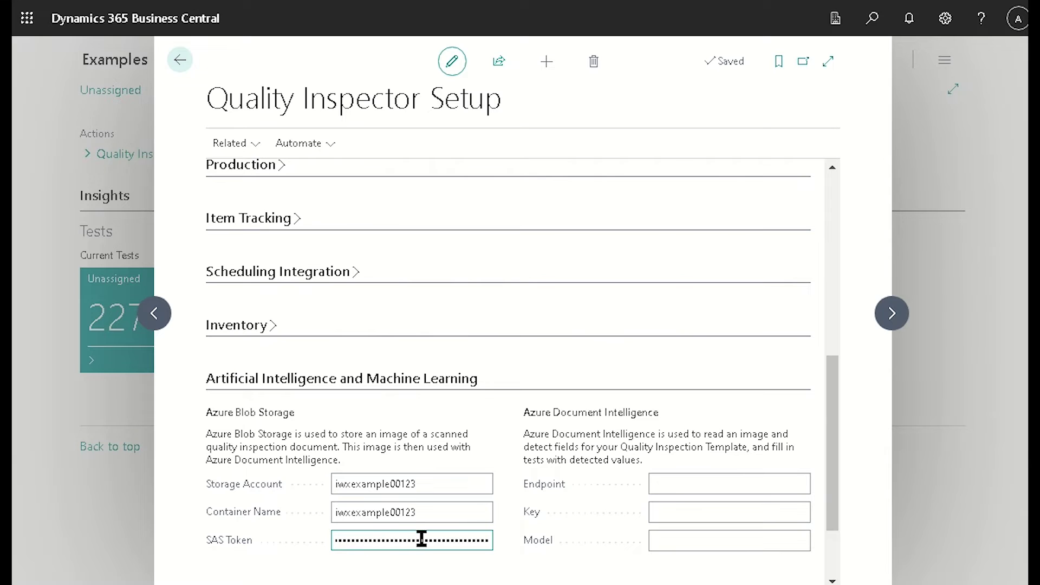
click(450, 519)
click(452, 482)
click(444, 519)
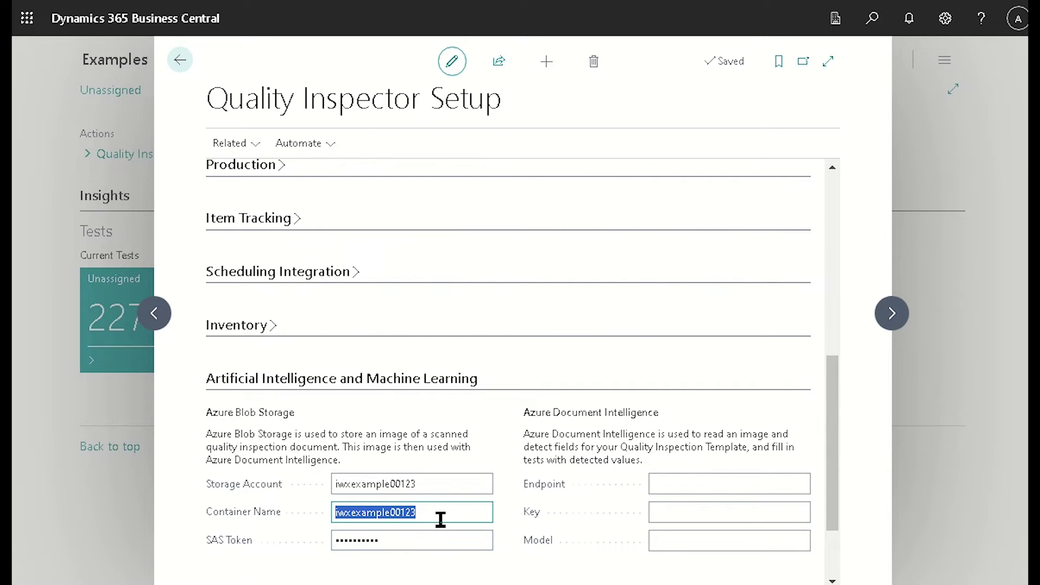
click(447, 488)
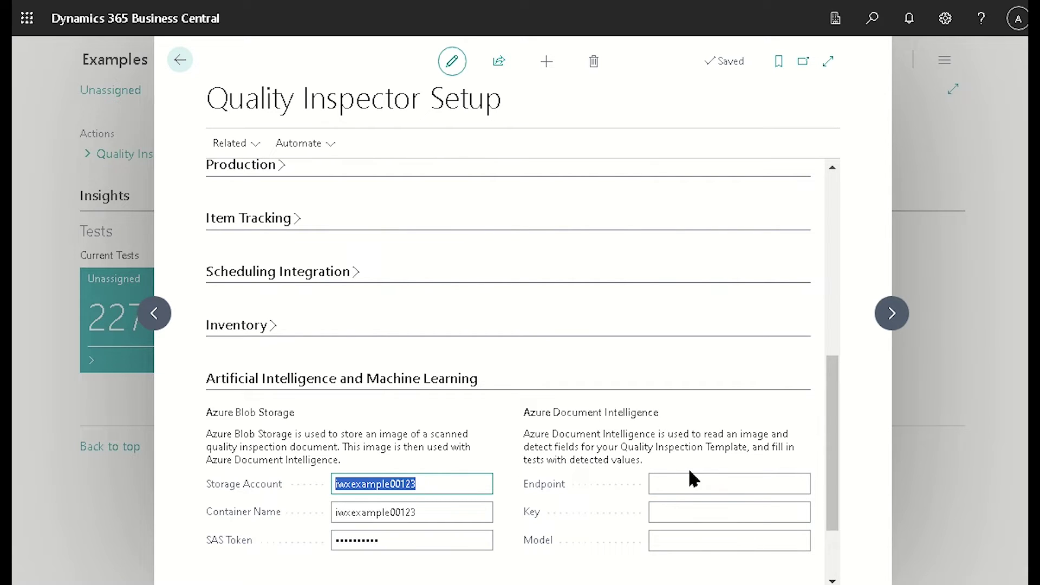
click(689, 483)
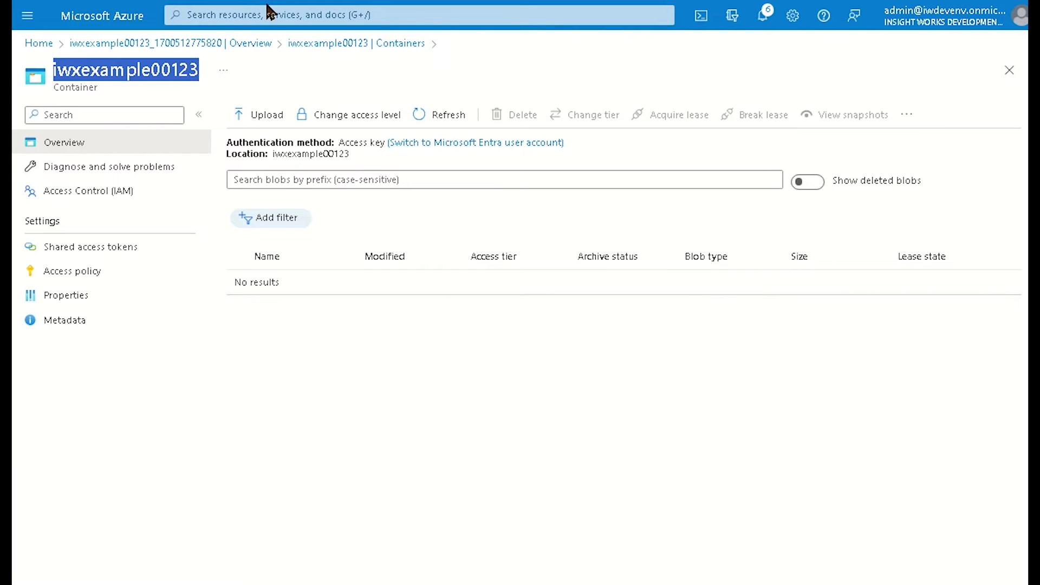
Switch to the Azure portal, find the Document intelligences service and open the form for creating a Document Intelligence resource.
click(251, 19)
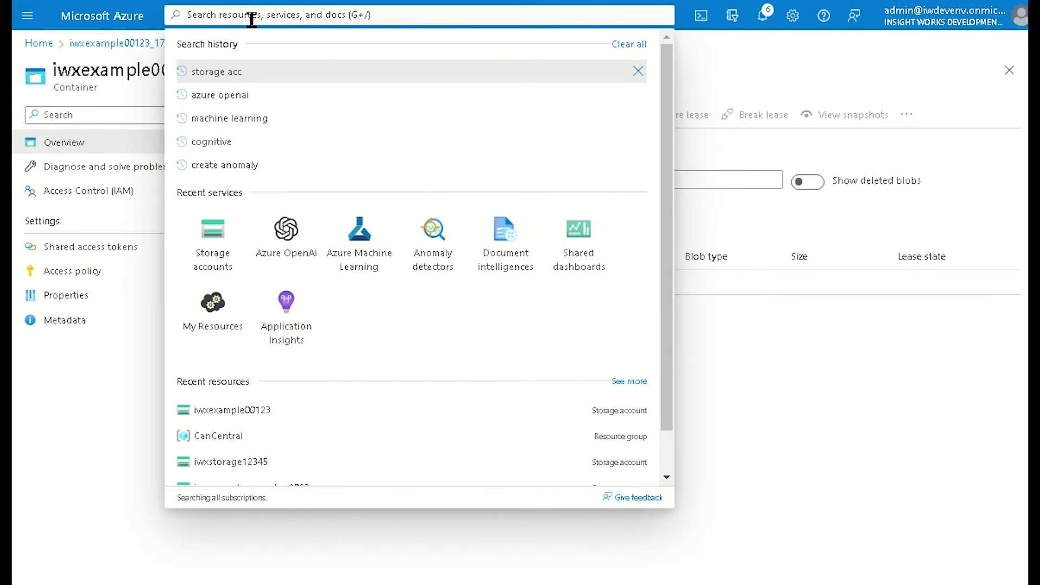
text(document)
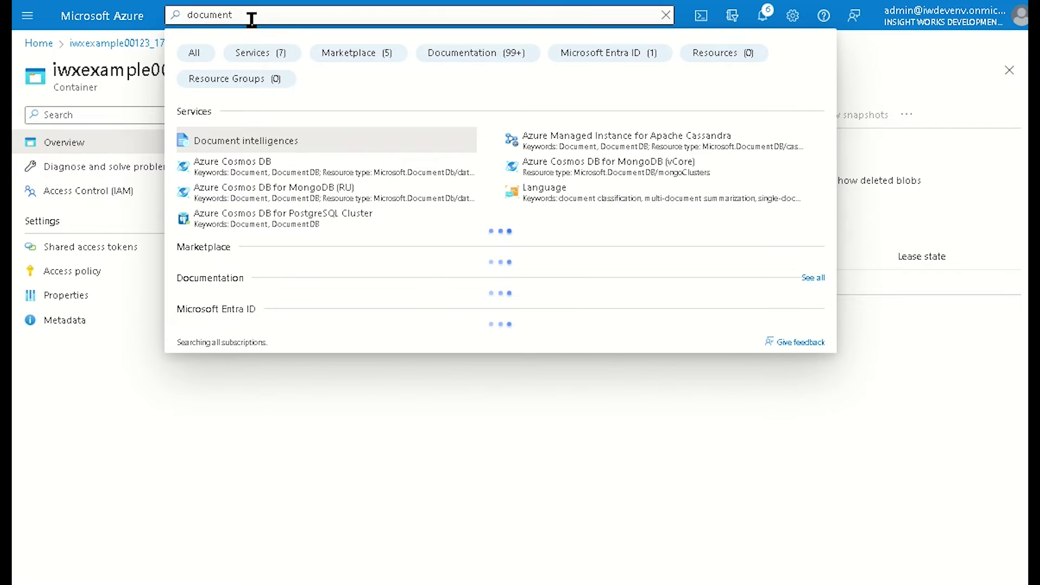
text( intelli)
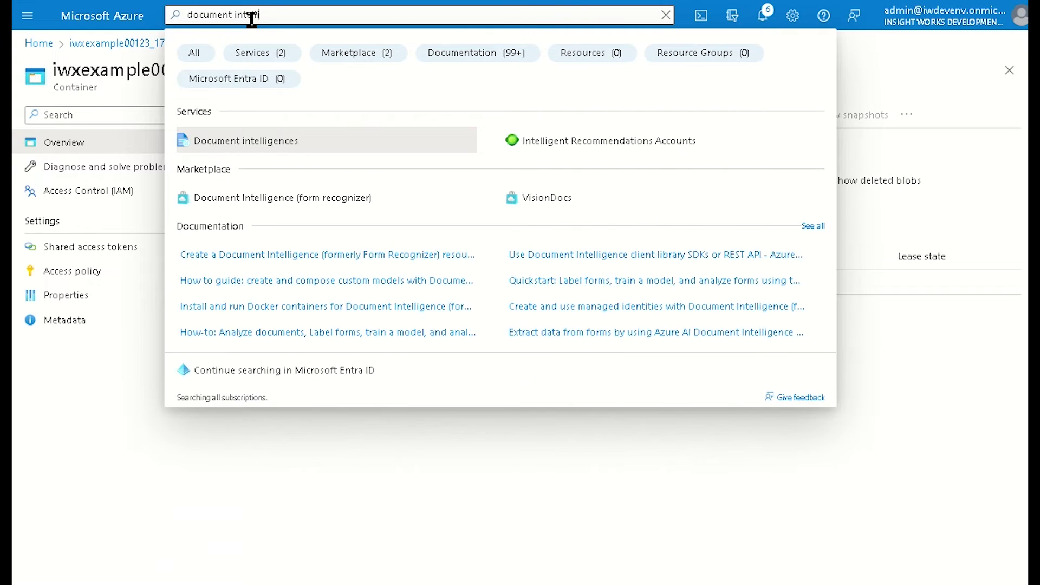
click(265, 141)
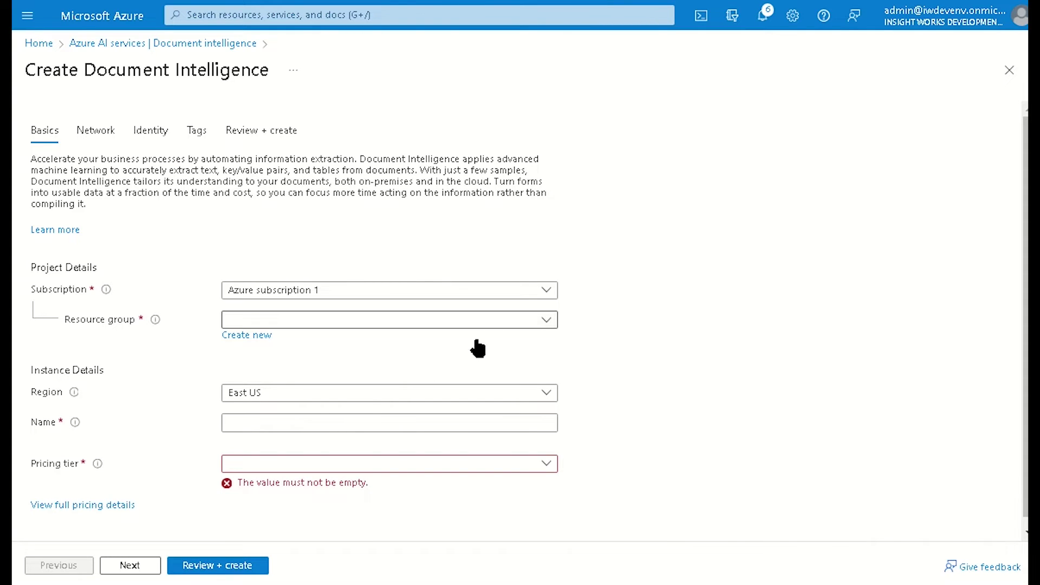
Fill in the resource basics with name iwxexample00123, resource group CanCentral and pricing tier Free F0.
click(284, 427)
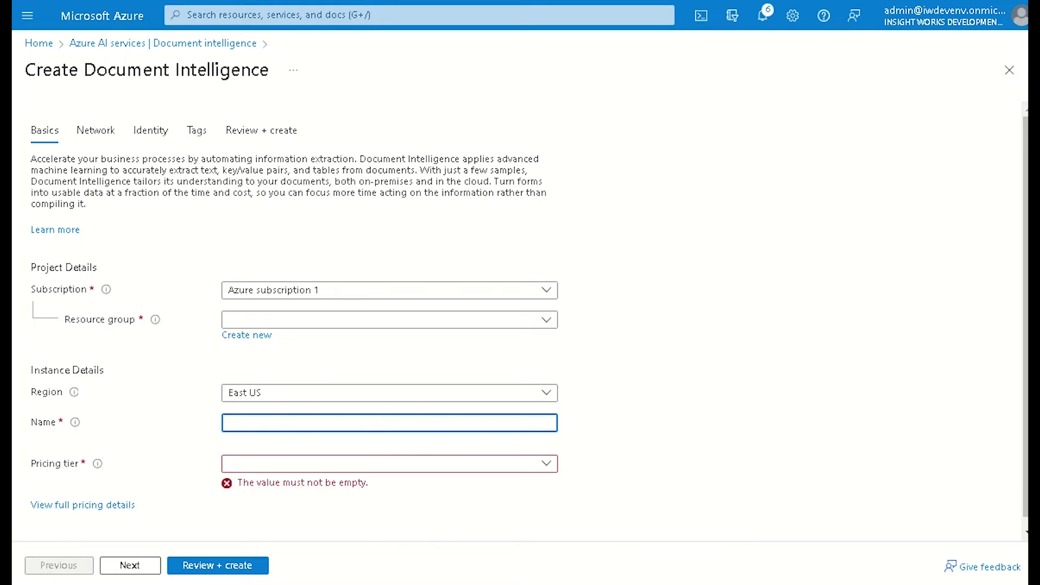
click(288, 424)
text(iwxexample00123)
click(370, 463)
click(540, 321)
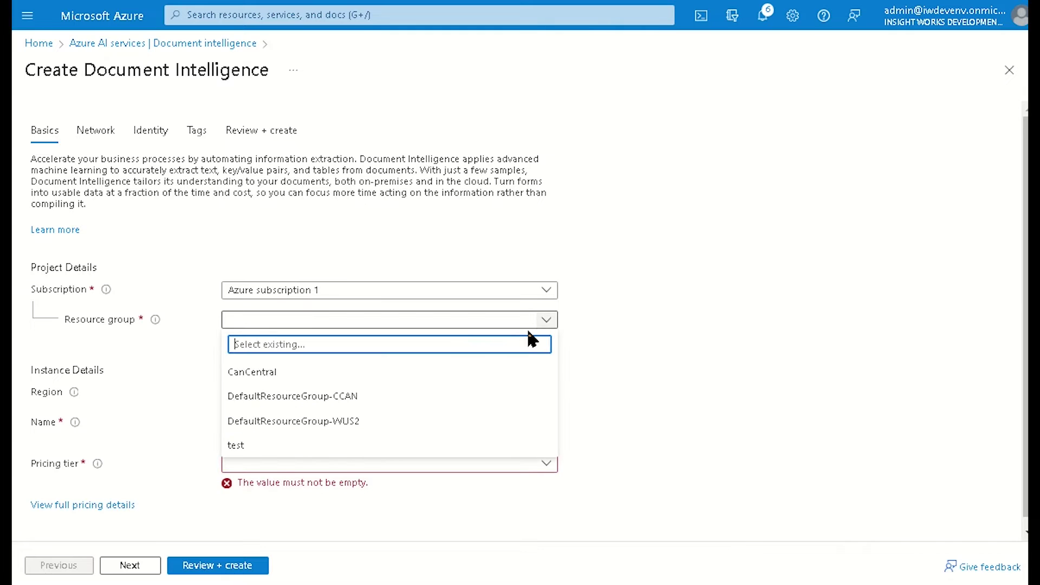
click(320, 372)
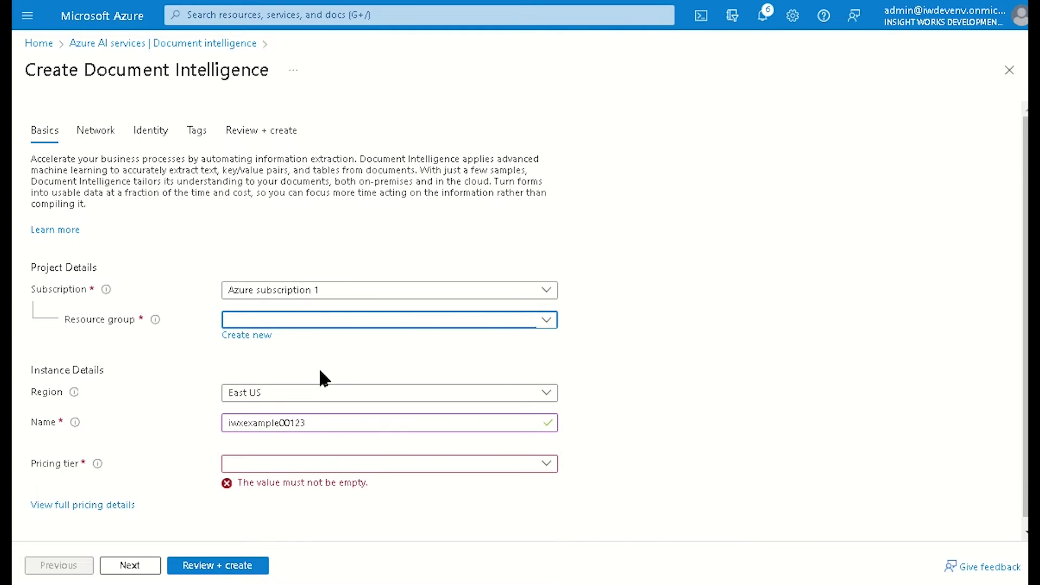
click(287, 463)
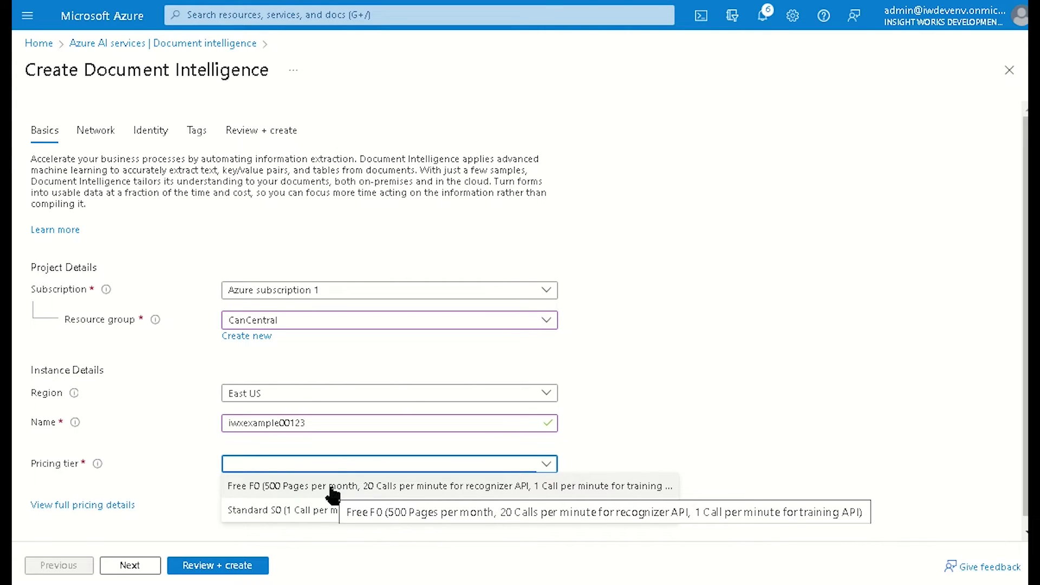
click(503, 486)
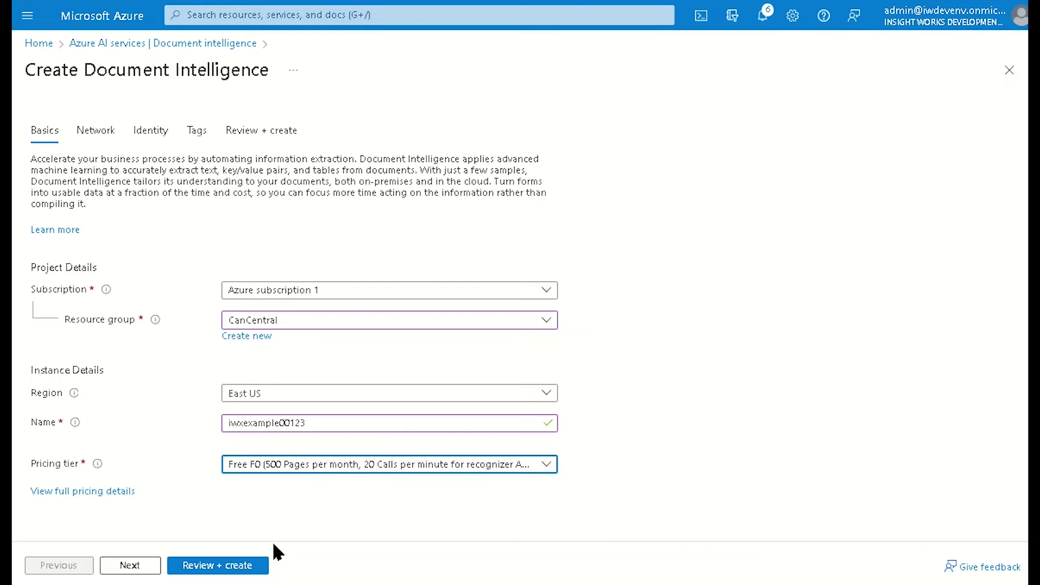
Review and create the Document Intelligence resource, and open it once deployed, dismissing the feedback pane.
click(223, 566)
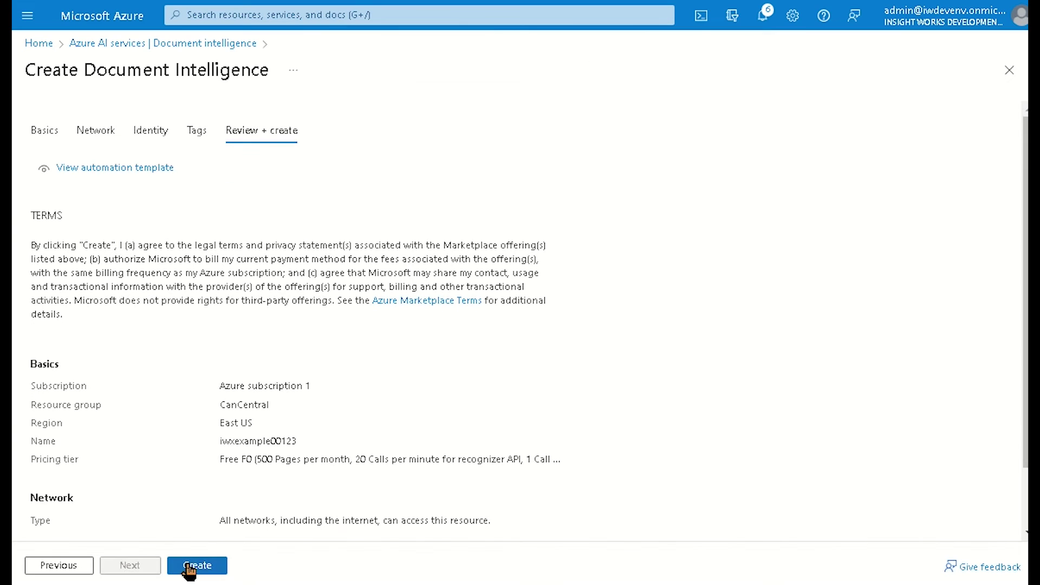
click(184, 565)
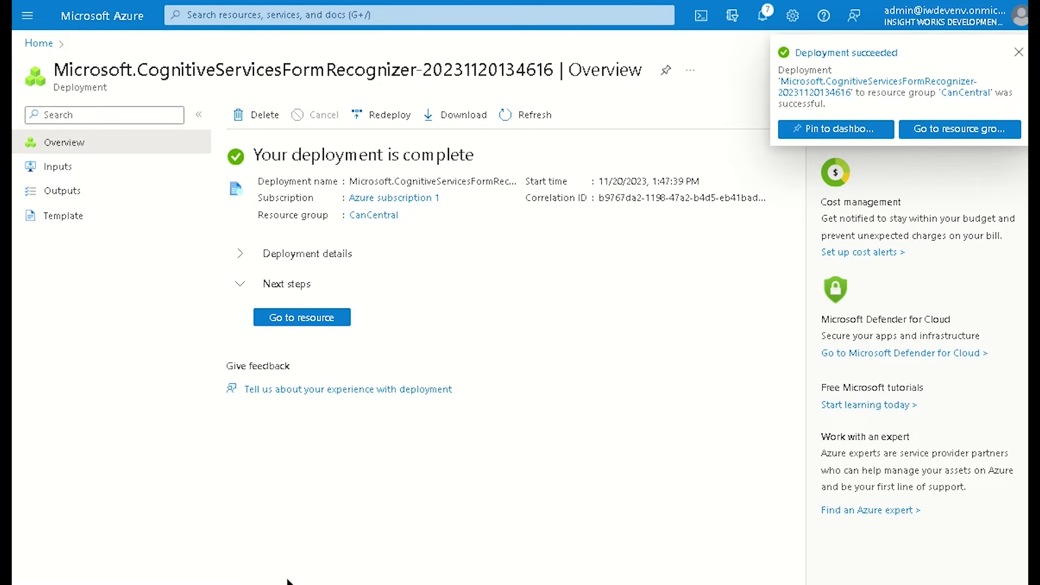
click(299, 322)
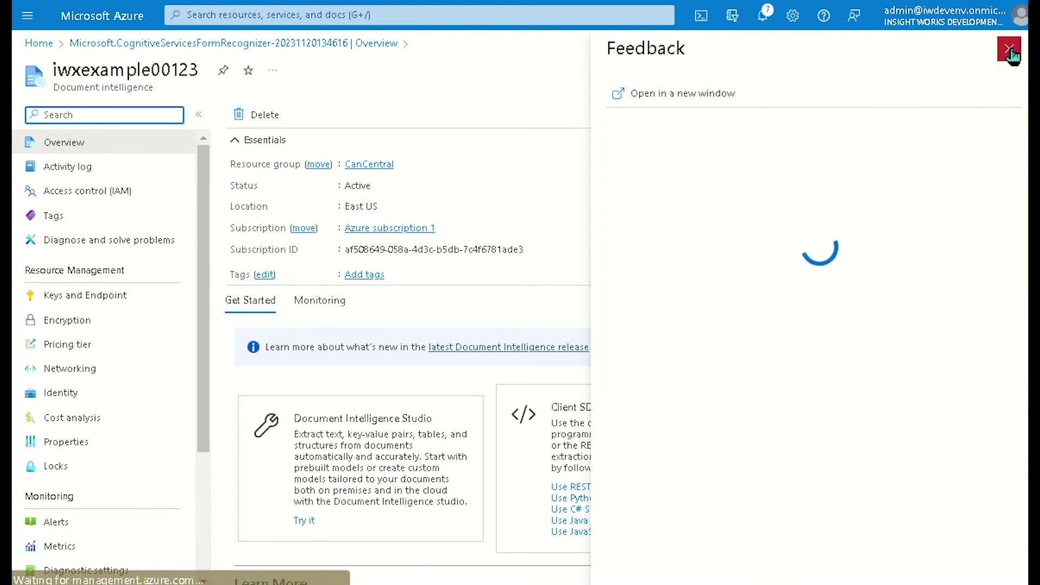
click(1009, 48)
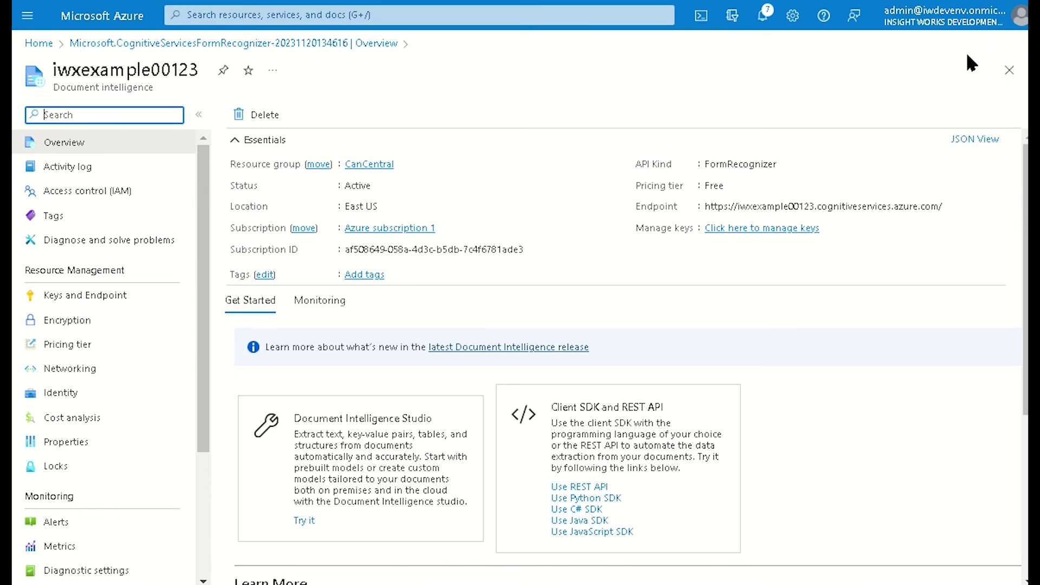
Copy the Document Intelligence resource's endpoint URL from Azure into the Endpoint field of Quality Inspector Setup.
click(114, 300)
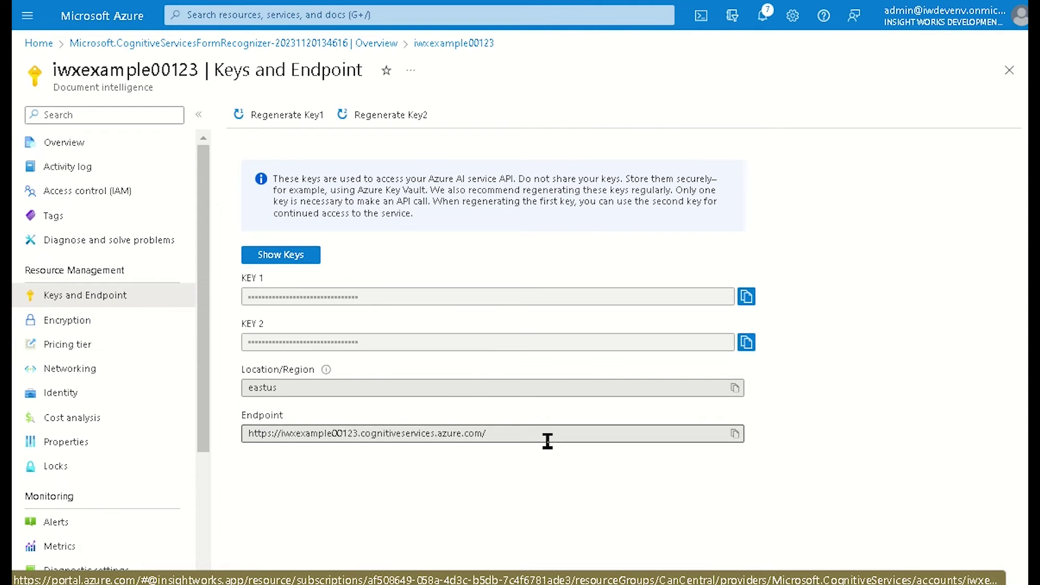
click(734, 434)
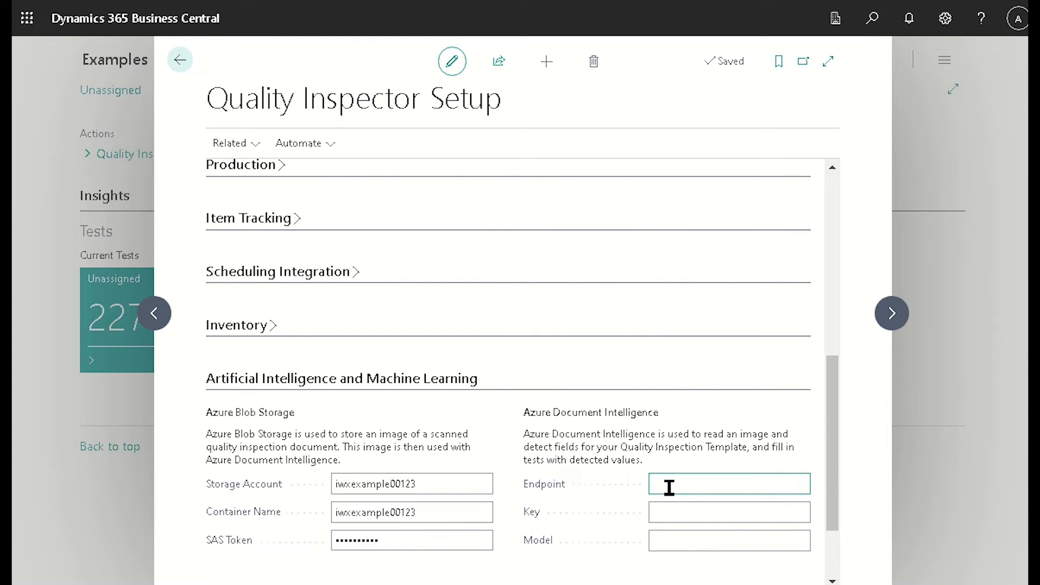
right_click(682, 486)
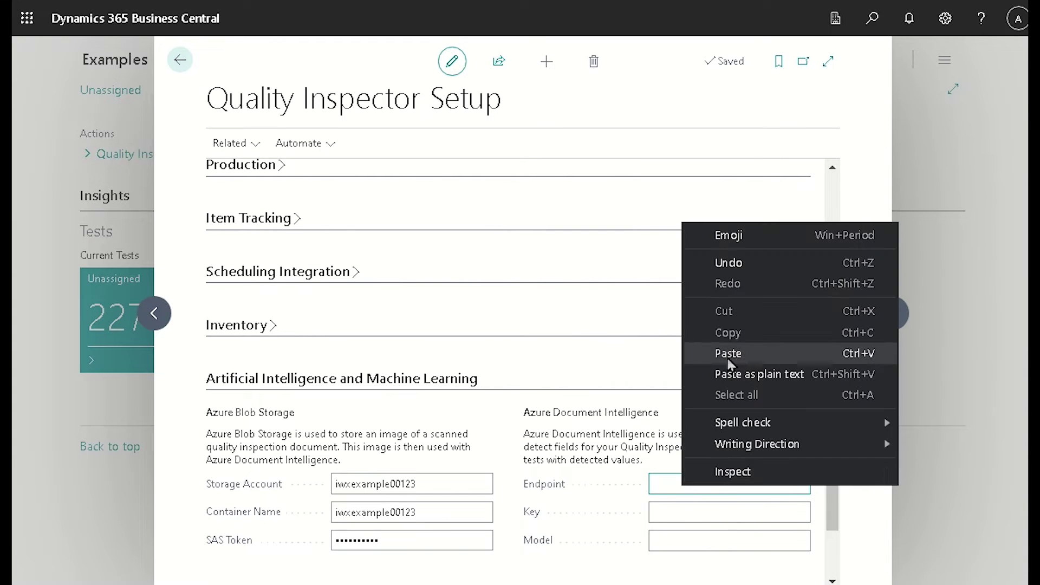
click(739, 374)
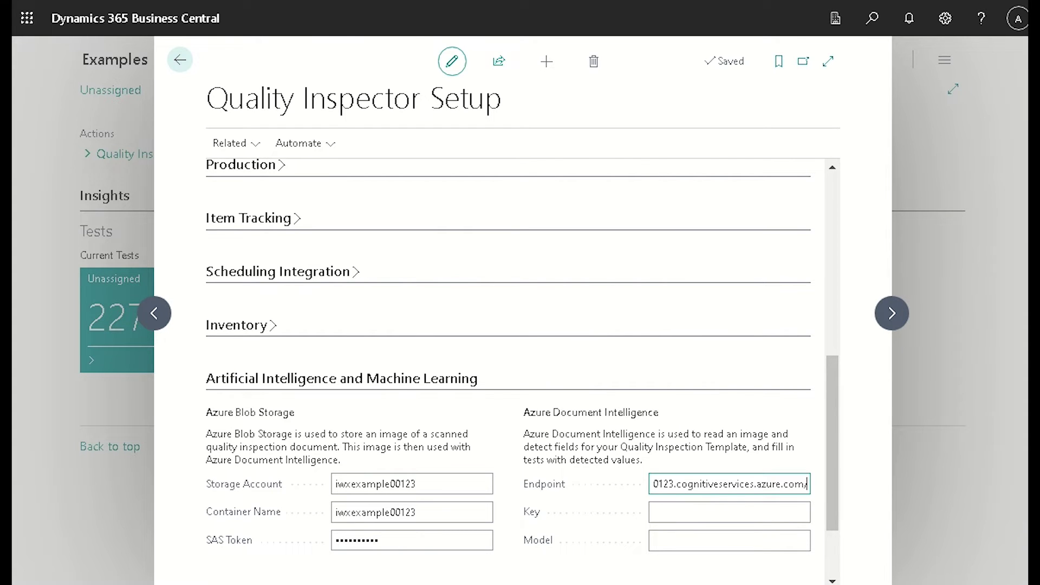
Copy KEY 1 of the Document Intelligence resource from Azure into the Key field of Quality Inspector Setup.
key(ctrl+Tab)
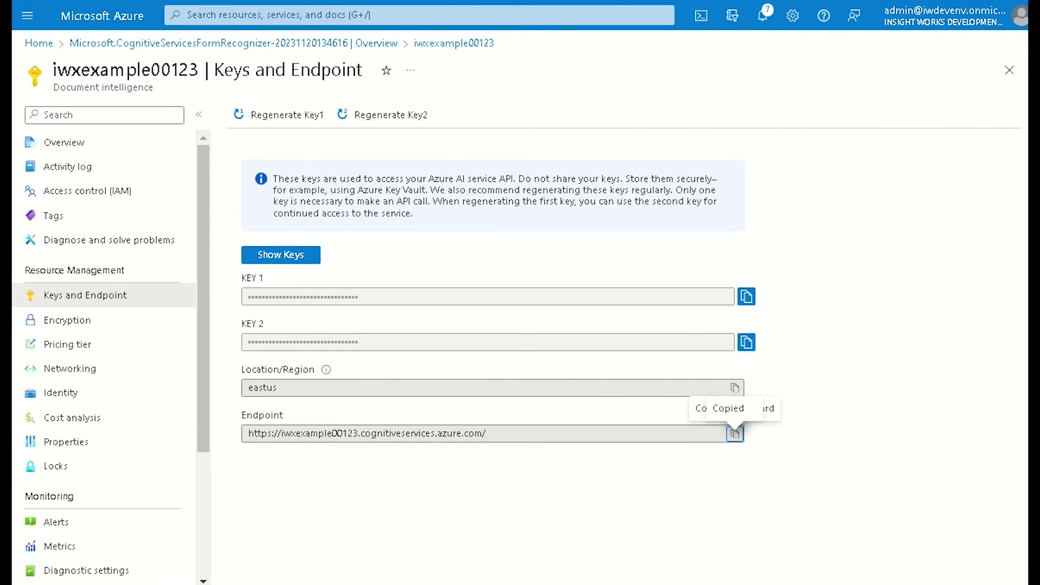
click(747, 303)
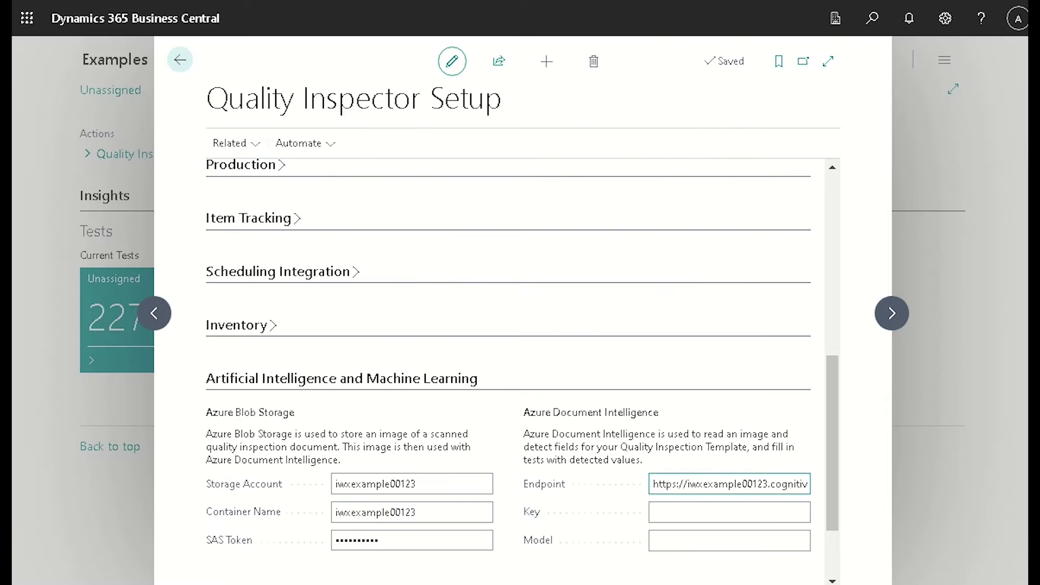
key(ctrl+Tab)
click(673, 513)
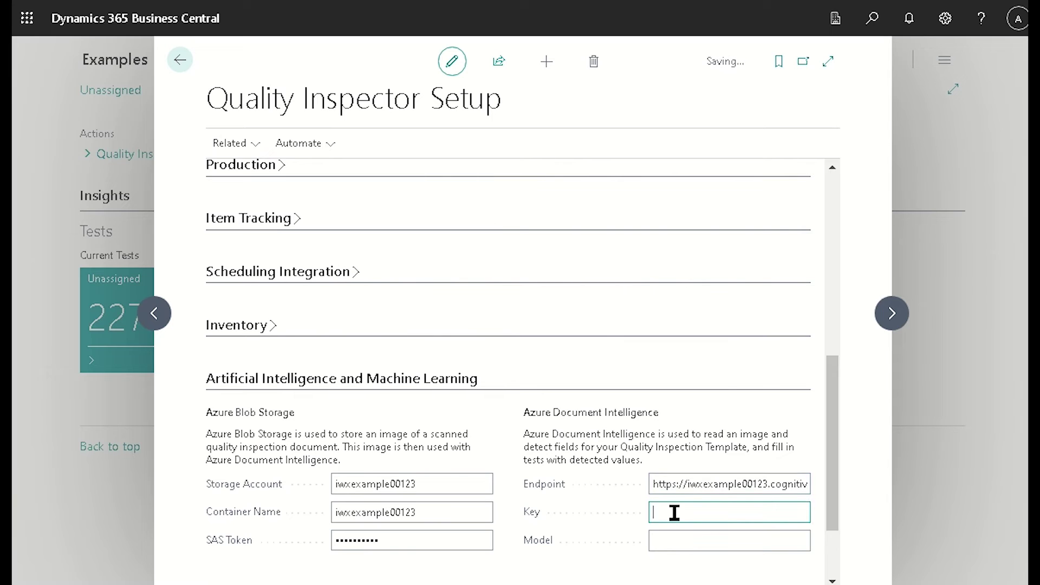
right_click(674, 512)
click(720, 378)
click(674, 539)
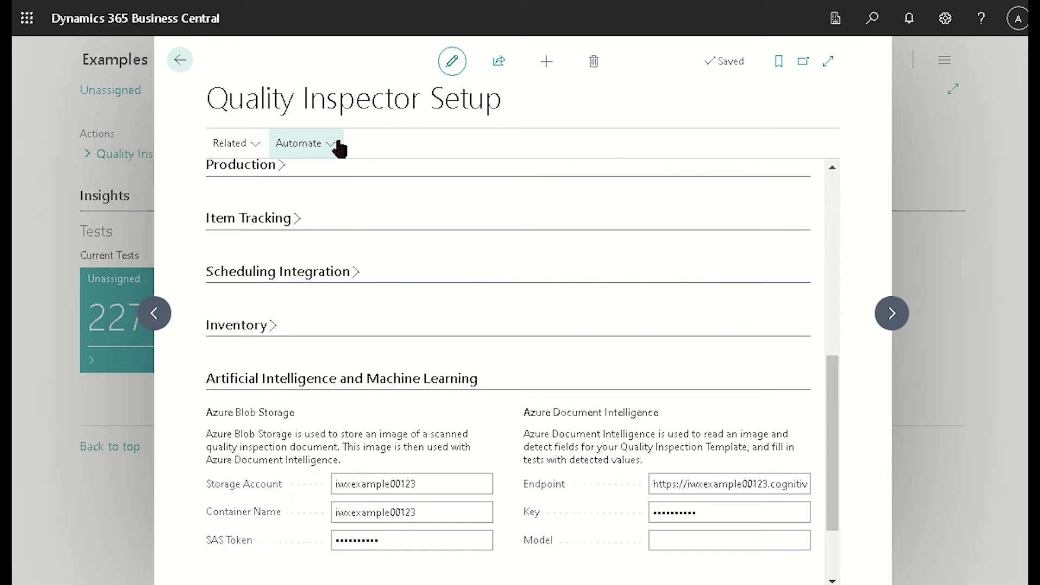
Leave Quality Inspector Setup and go to the Quality Inspection Templates list by searching for "quality inspection temp".
click(178, 64)
click(179, 70)
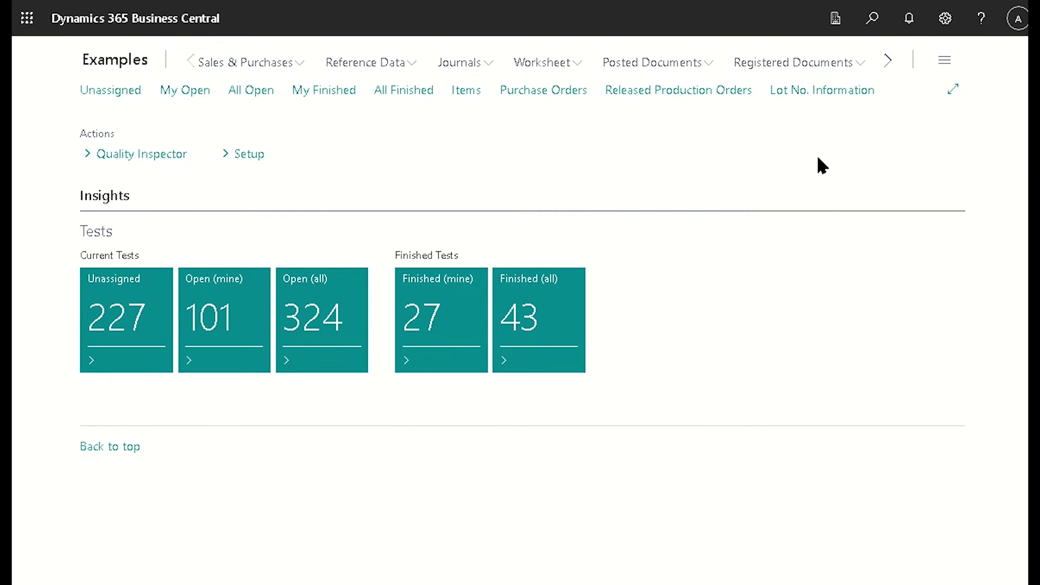
key(alt+q)
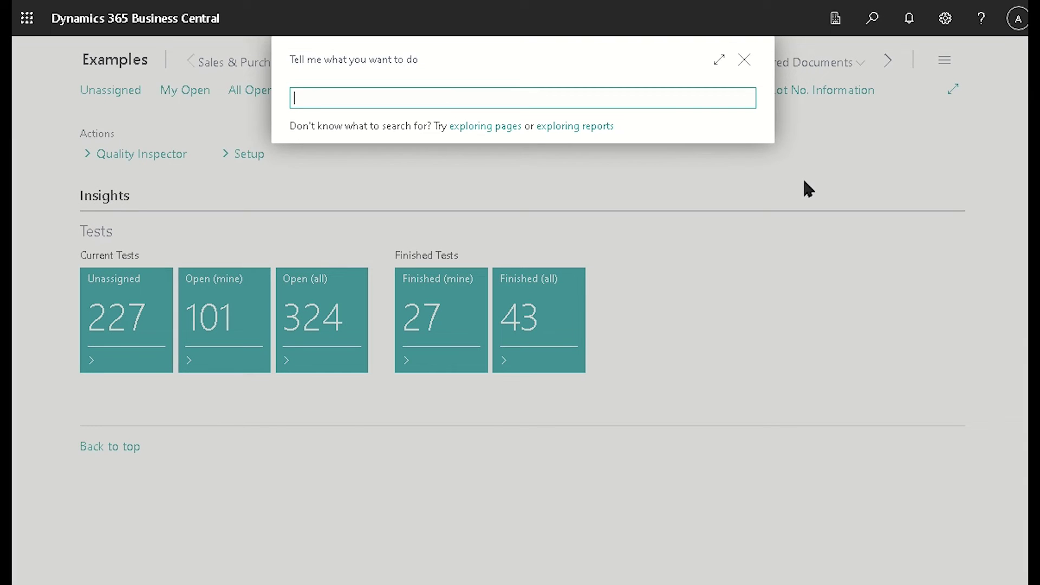
text(quality inspection temp)
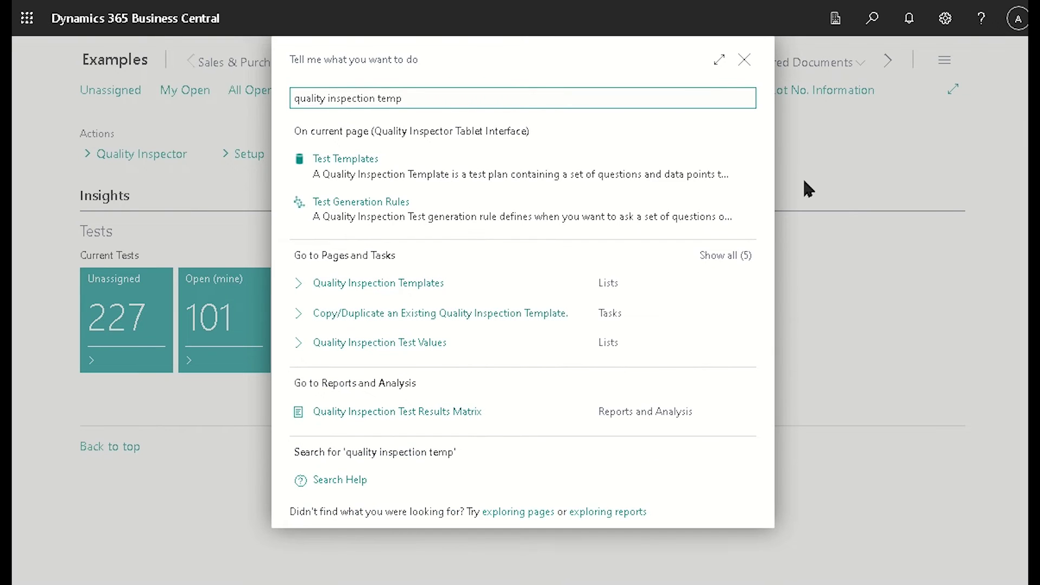
click(443, 174)
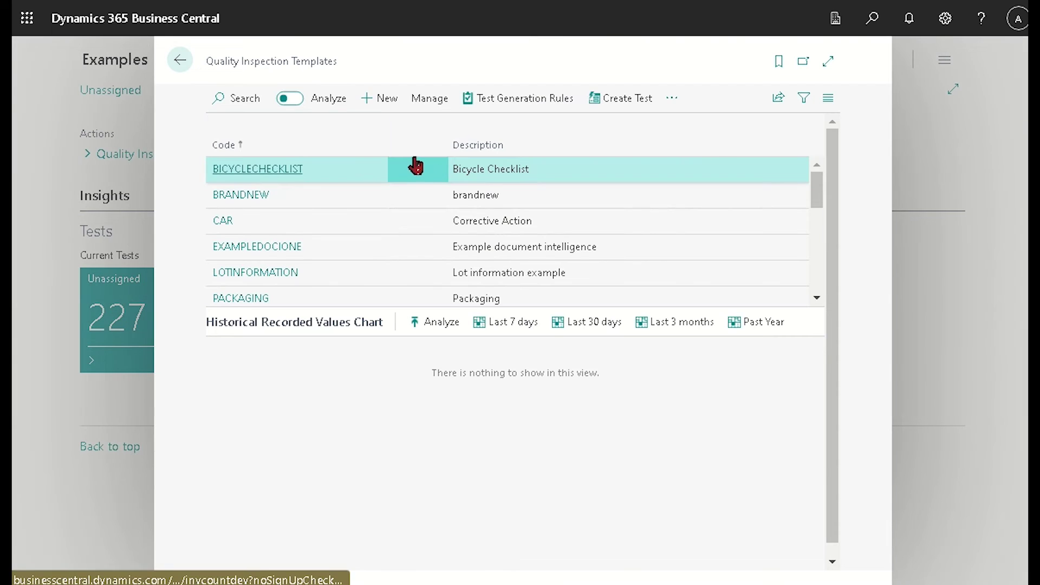
Create a new quality inspection template with code EXAMPLENOVEMBER and description Example November.
click(389, 102)
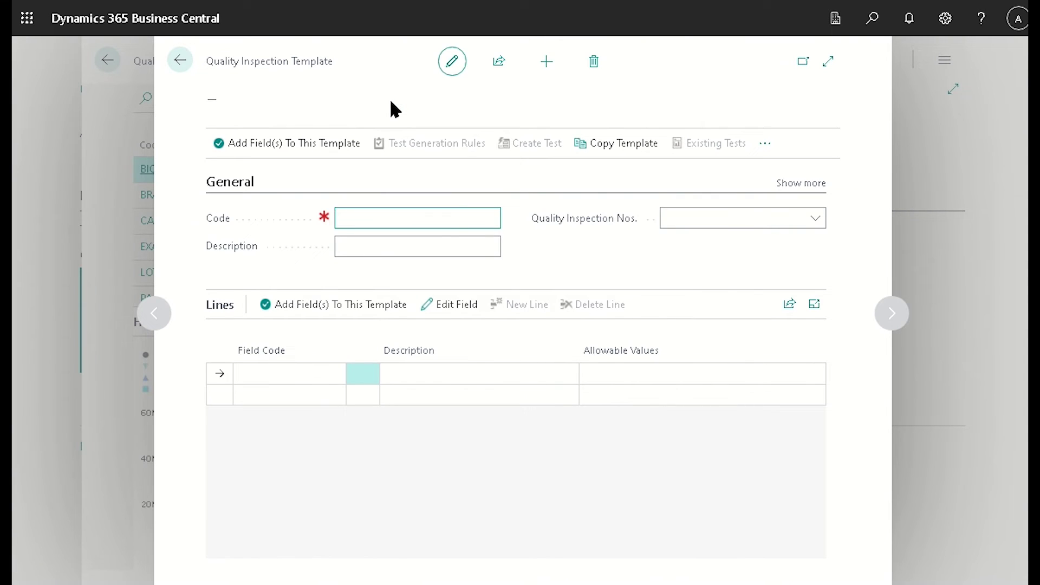
text(ExampleNovember)
key(Tab)
text(Exam)
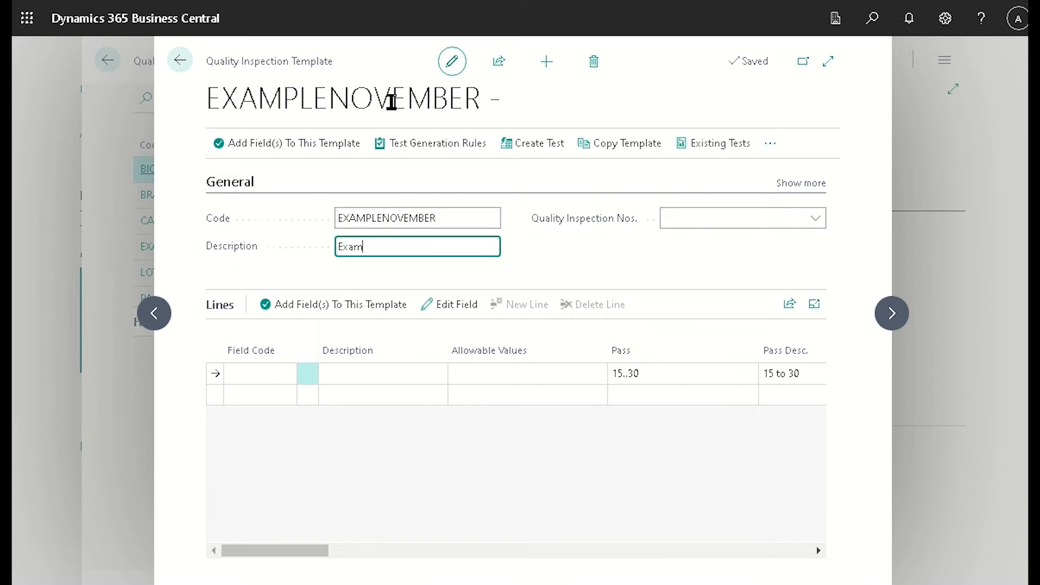
text(ple November)
key(Tab)
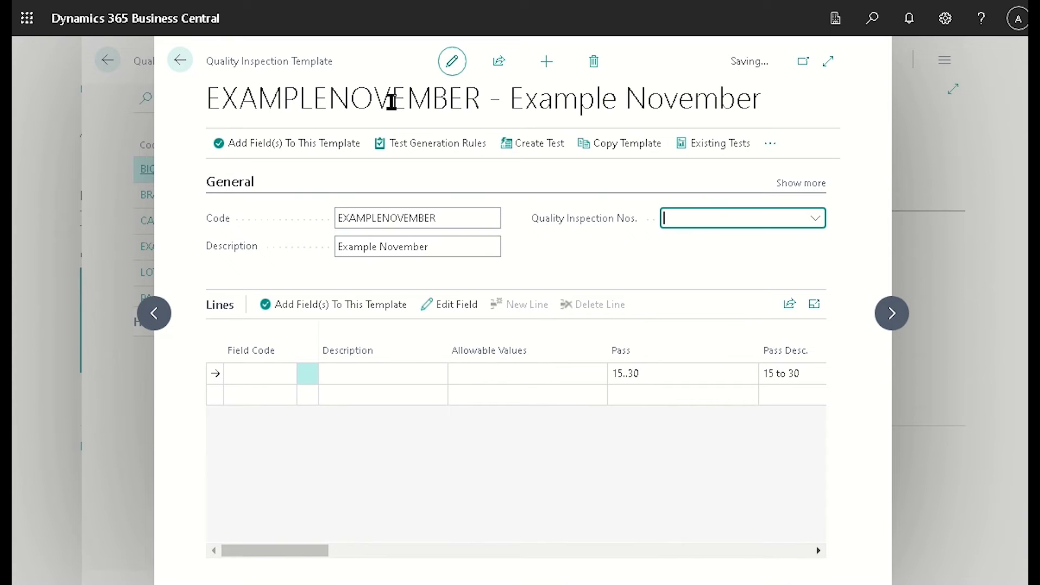
Add a test generation rule for the template on the Item Ledger Entry table, and return to the template.
click(439, 145)
click(529, 169)
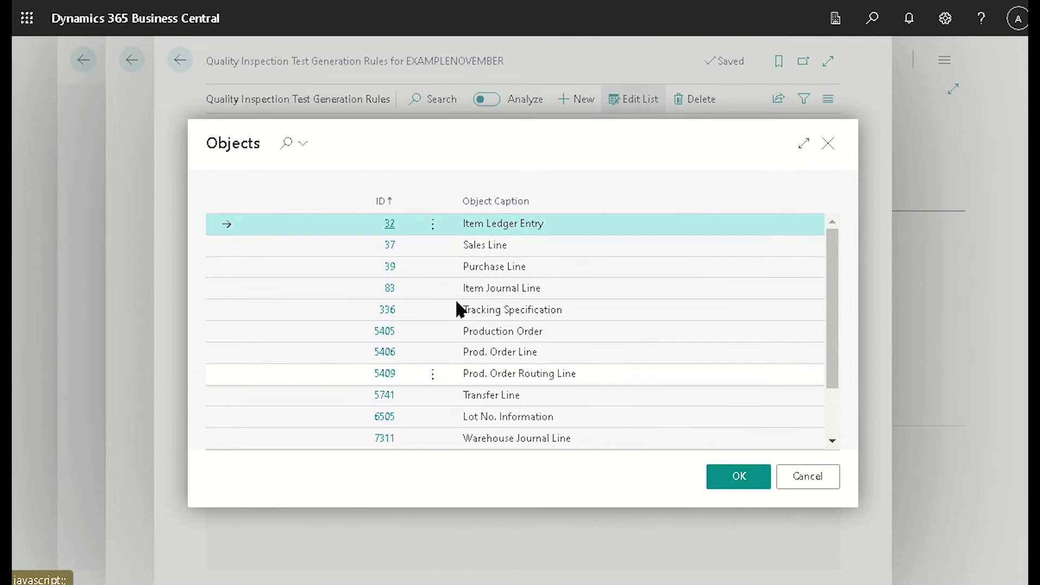
click(746, 491)
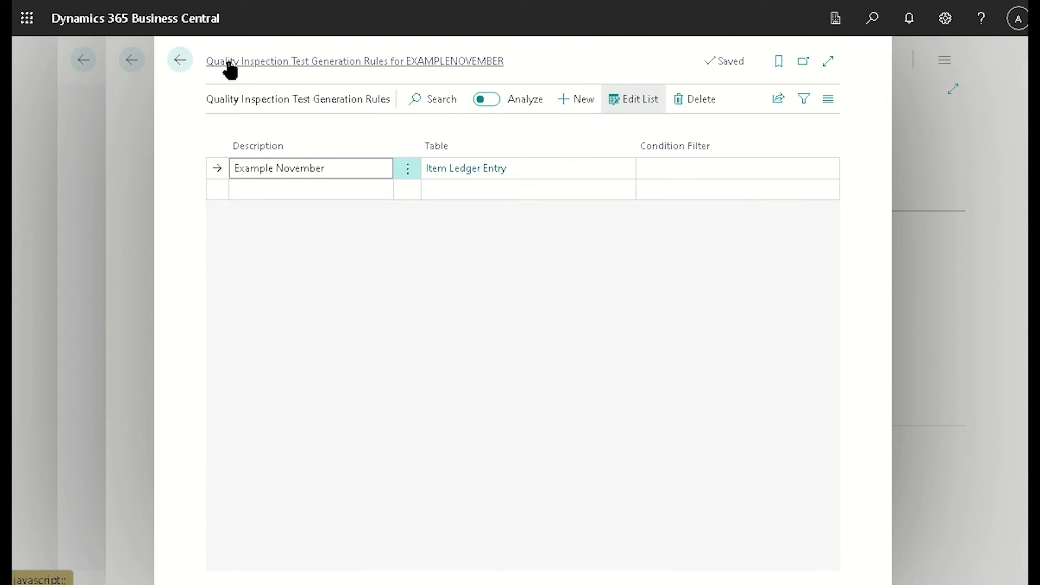
click(180, 61)
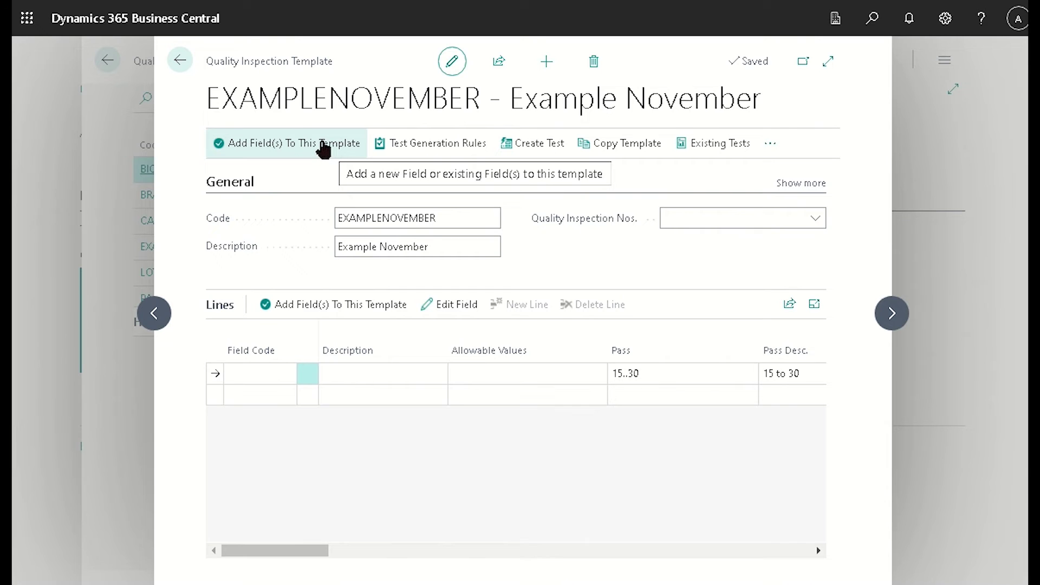
Add fields to the template by detecting them from the file simple picture.PNG, and close the Paint window showing that picture.
click(323, 153)
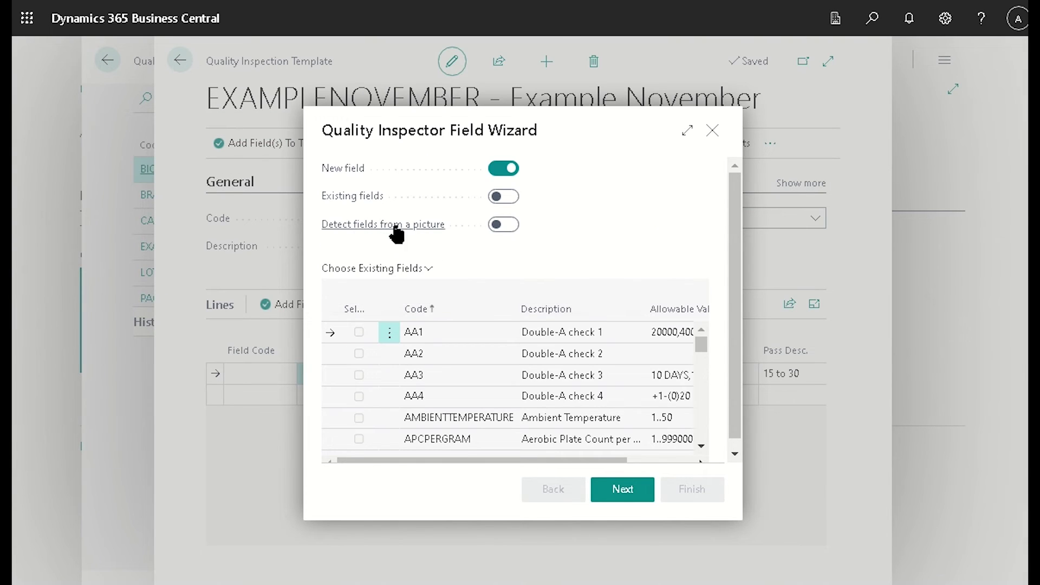
click(502, 226)
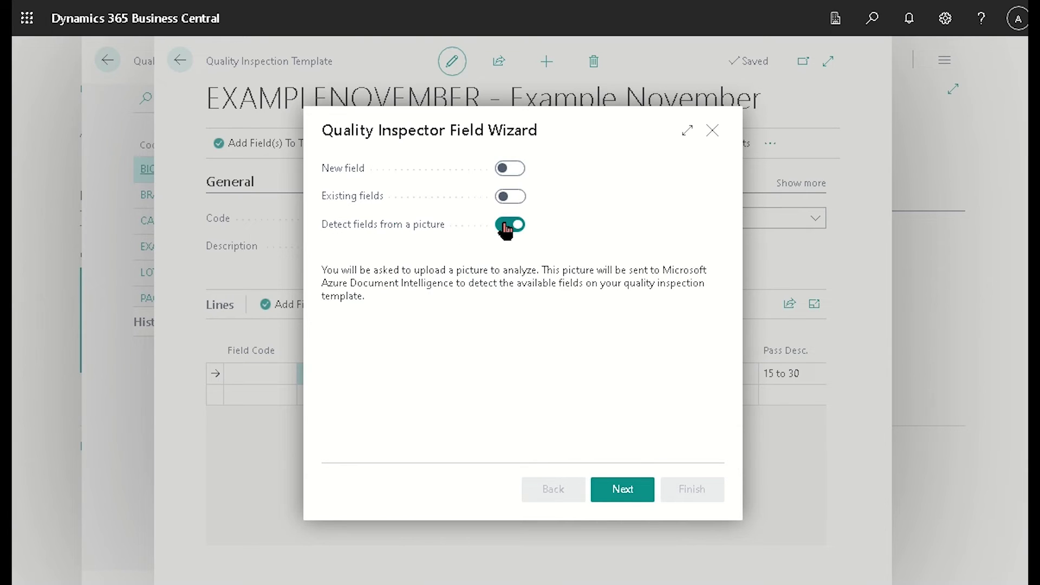
click(628, 494)
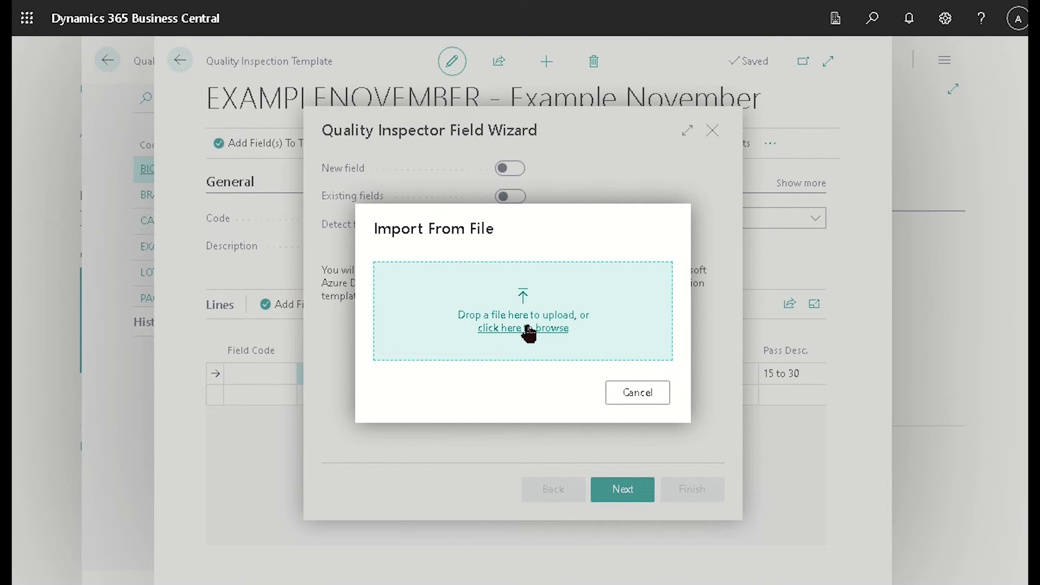
click(497, 344)
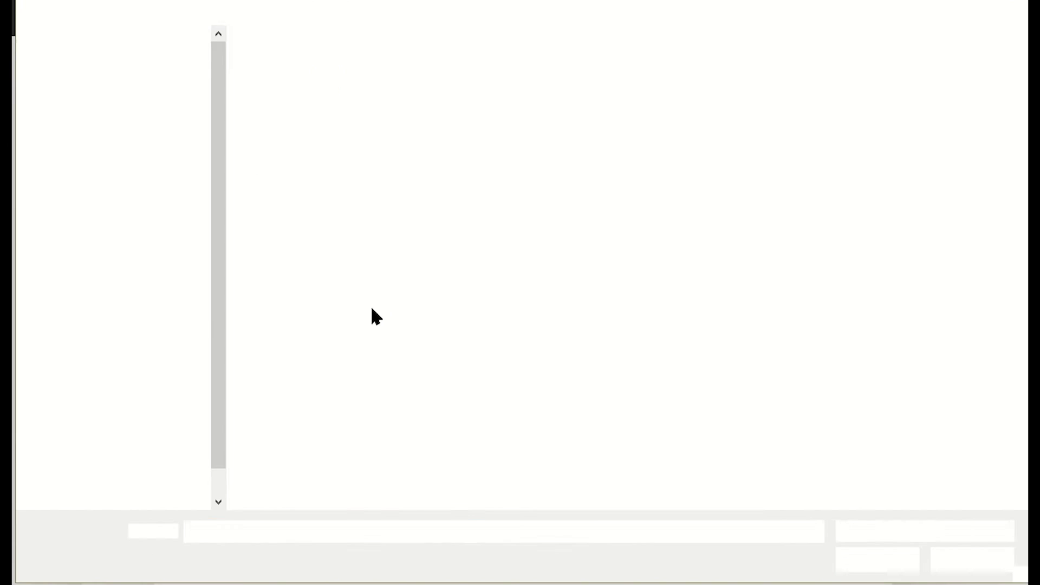
click(366, 106)
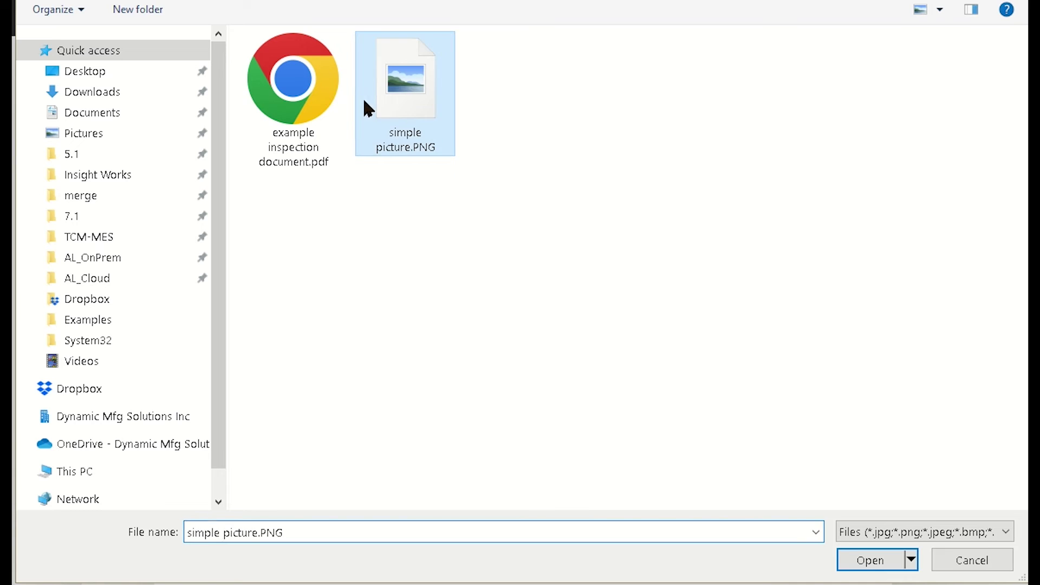
click(855, 559)
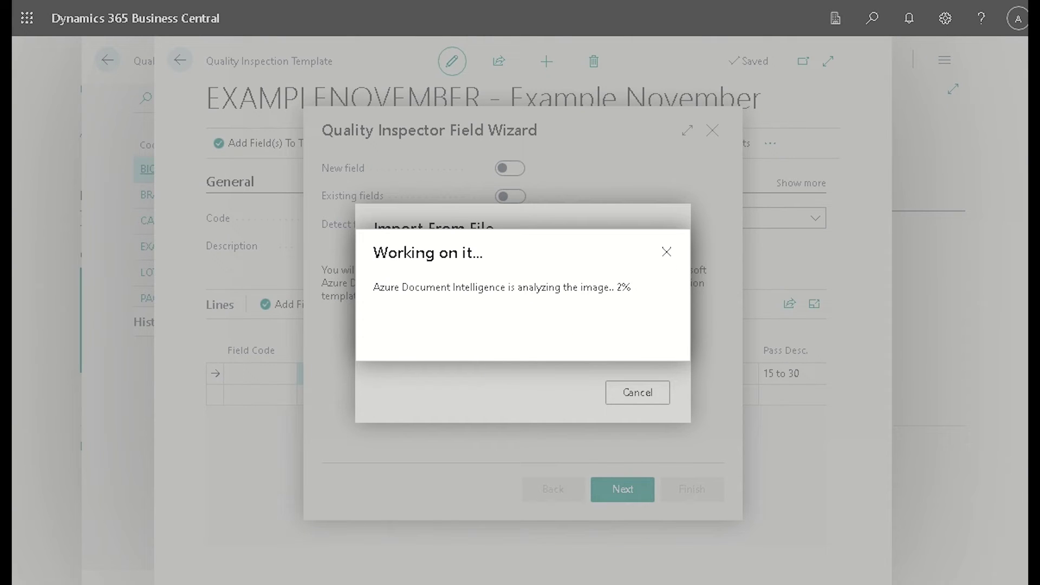
key(alt+Tab)
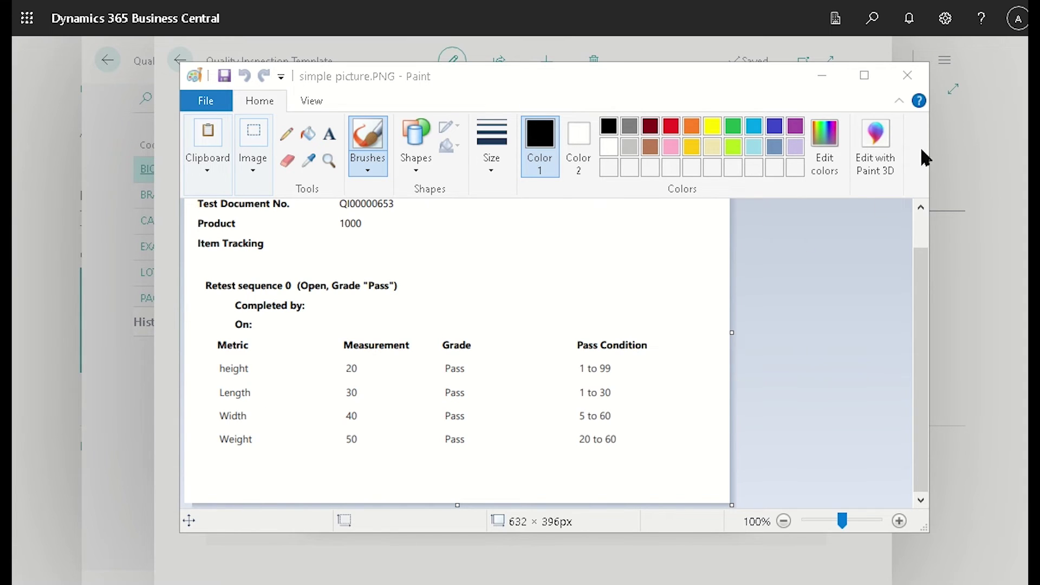
click(915, 80)
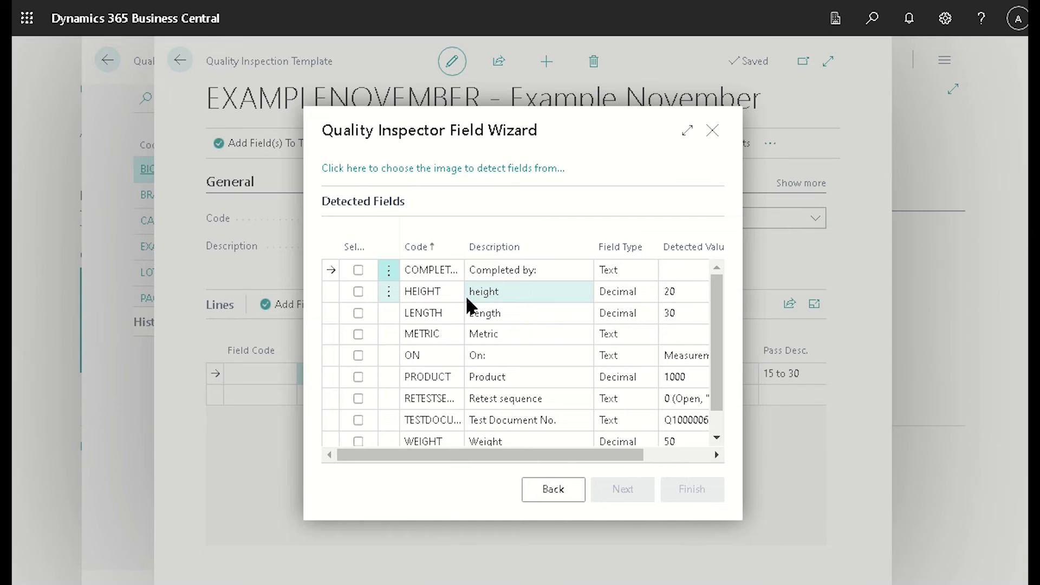
Choose the detected fields HEIGHT, LENGTH, WEIGHT and WIDTH, and finish the wizard to add them to the template.
click(358, 292)
click(358, 313)
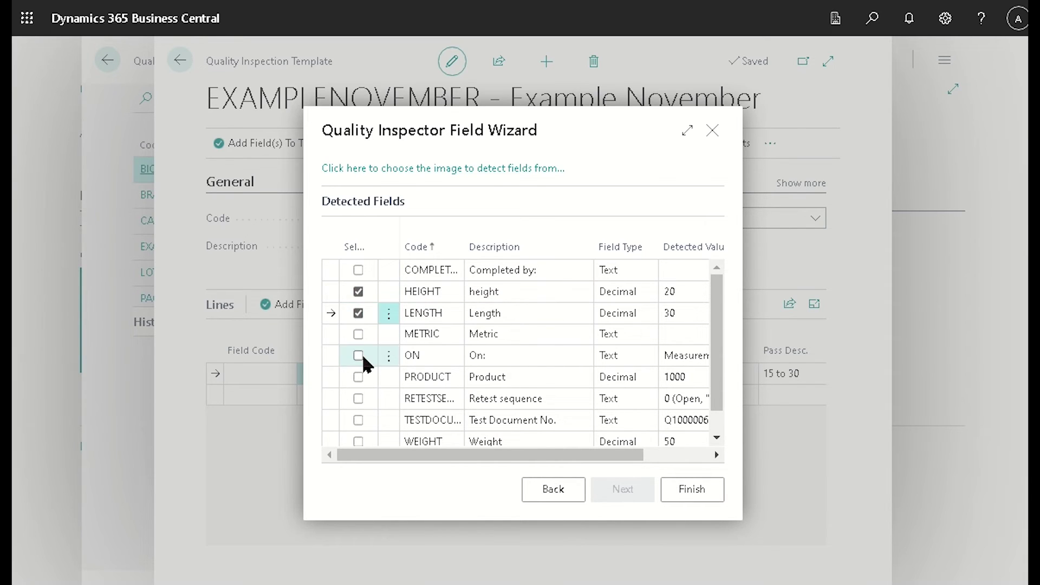
scroll(365, 359, down, 1)
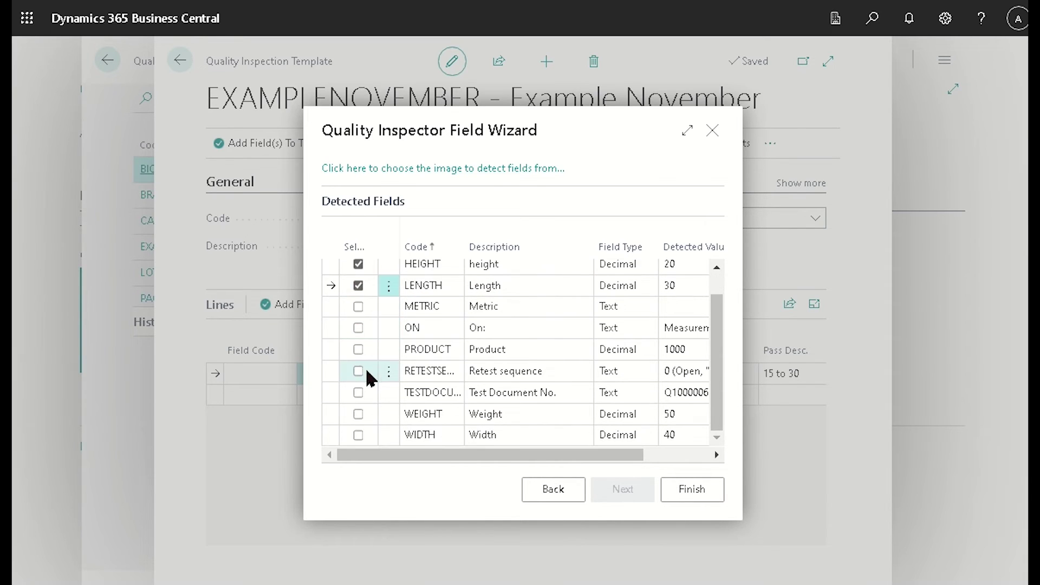
click(358, 435)
click(358, 415)
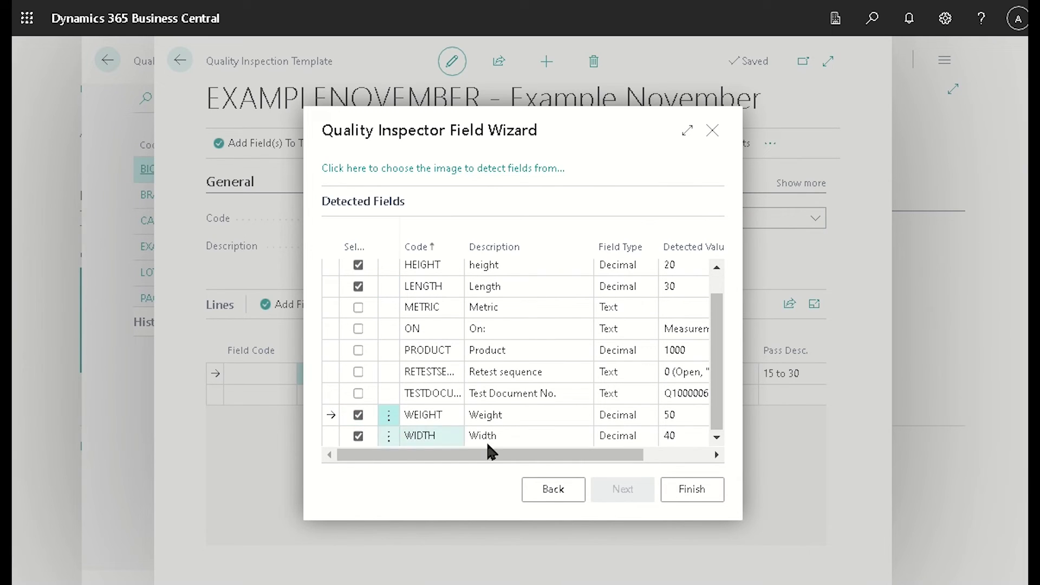
click(692, 491)
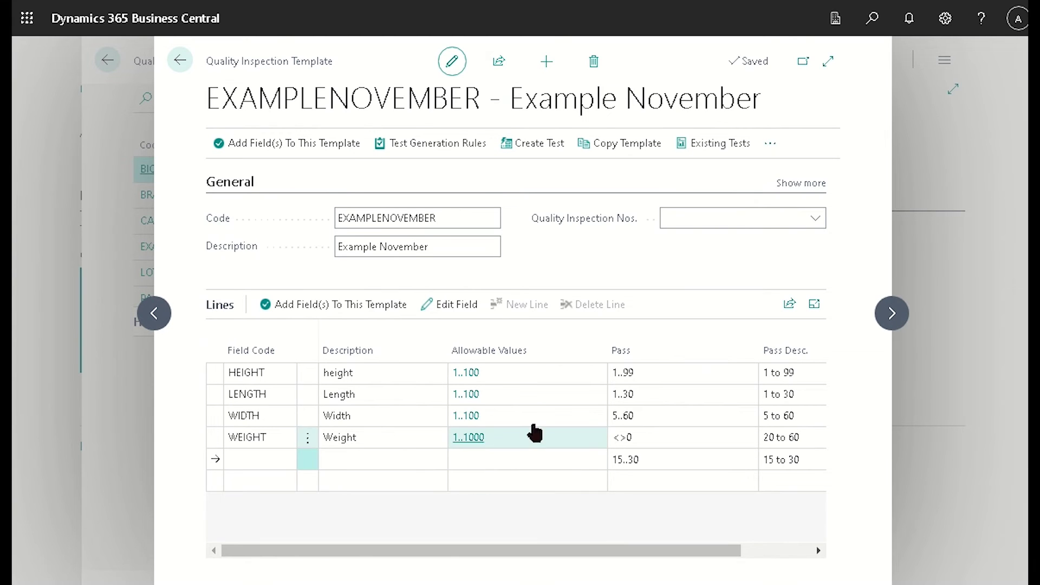
click(368, 390)
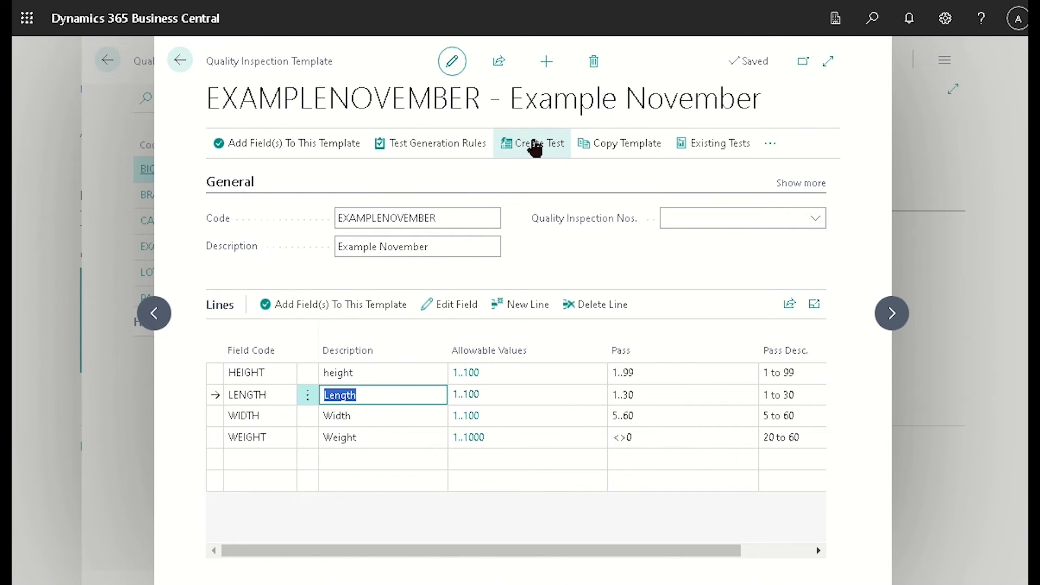
Create a test from the template with source ITEMLDGEROUTTOTEST and record Item Ledger Entry 965.
click(532, 144)
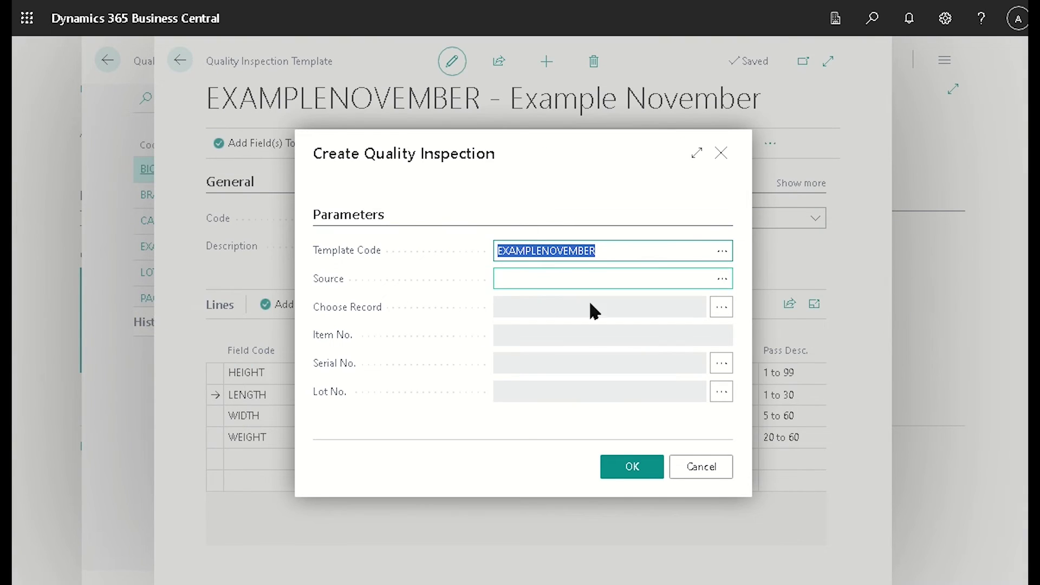
click(722, 278)
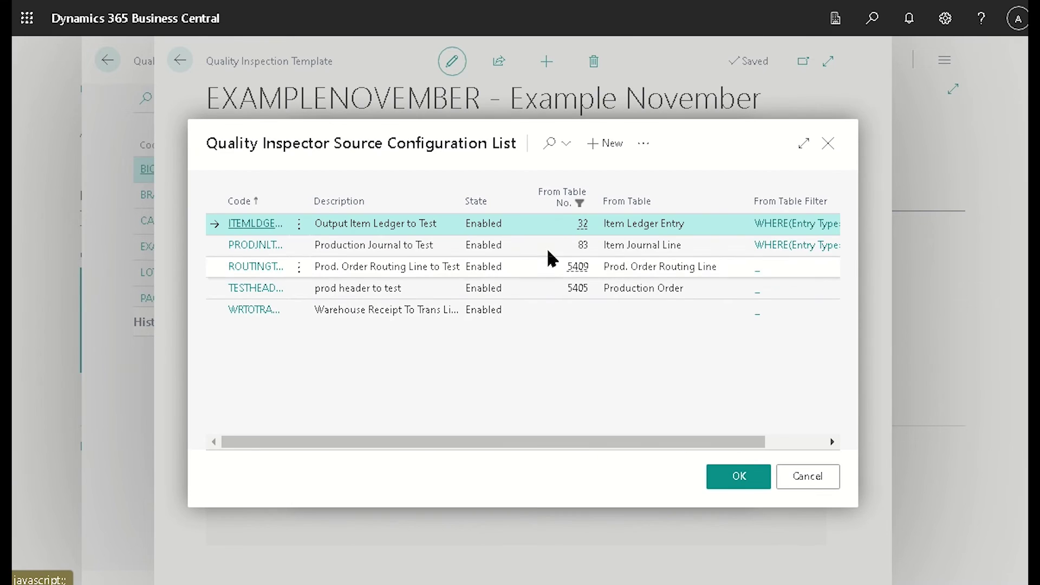
key(Return)
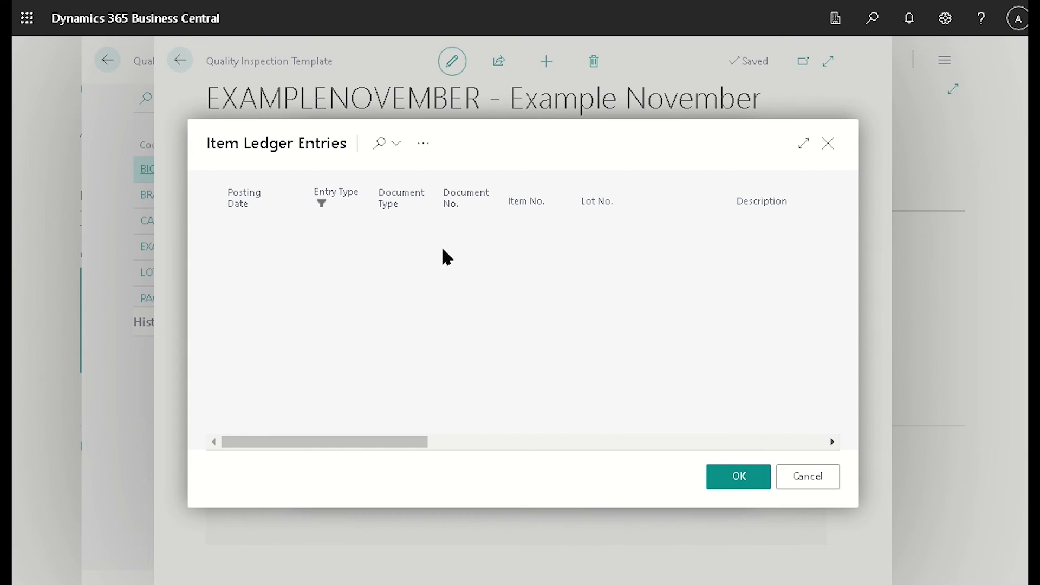
click(739, 478)
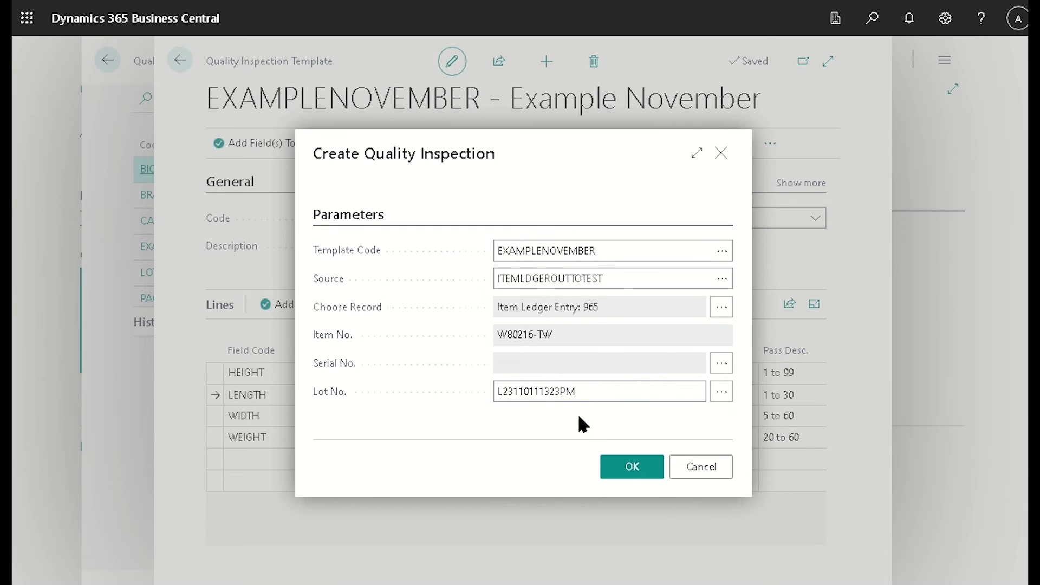
click(639, 469)
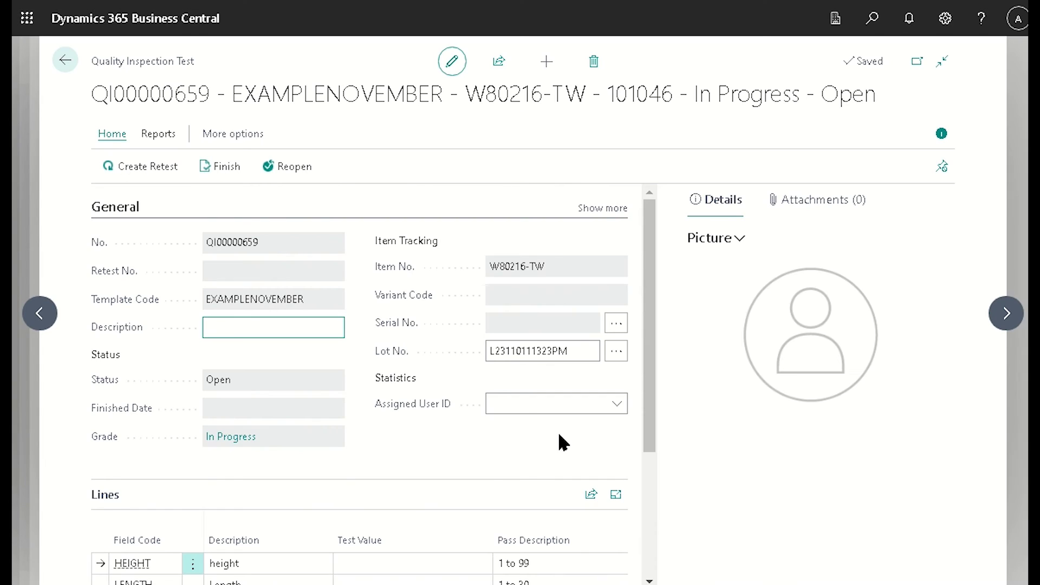
Print the test's Inspection Report on the Brother HL-L2370DW series printer.
scroll(547, 423, down, 2)
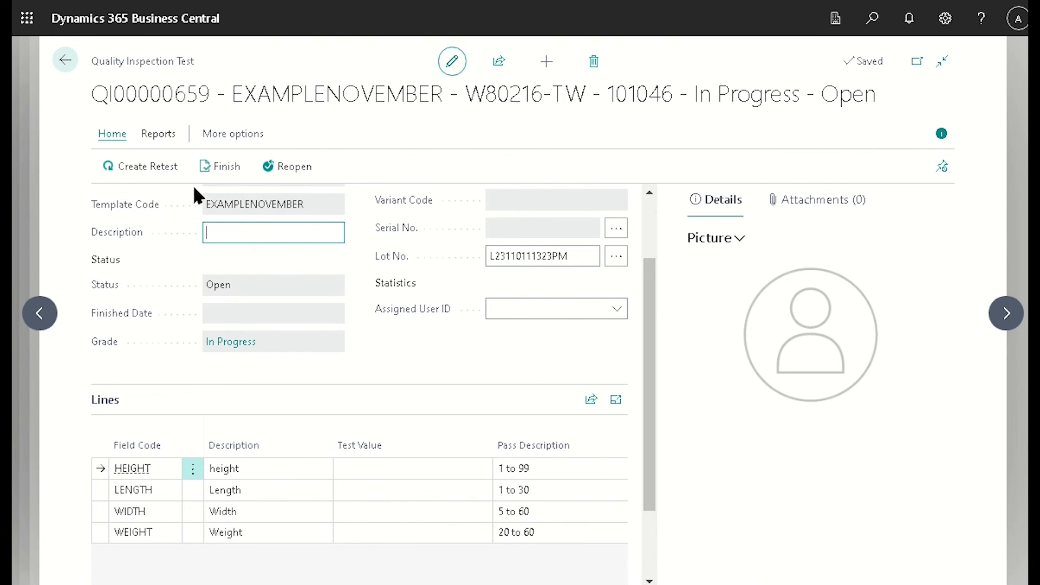
click(161, 135)
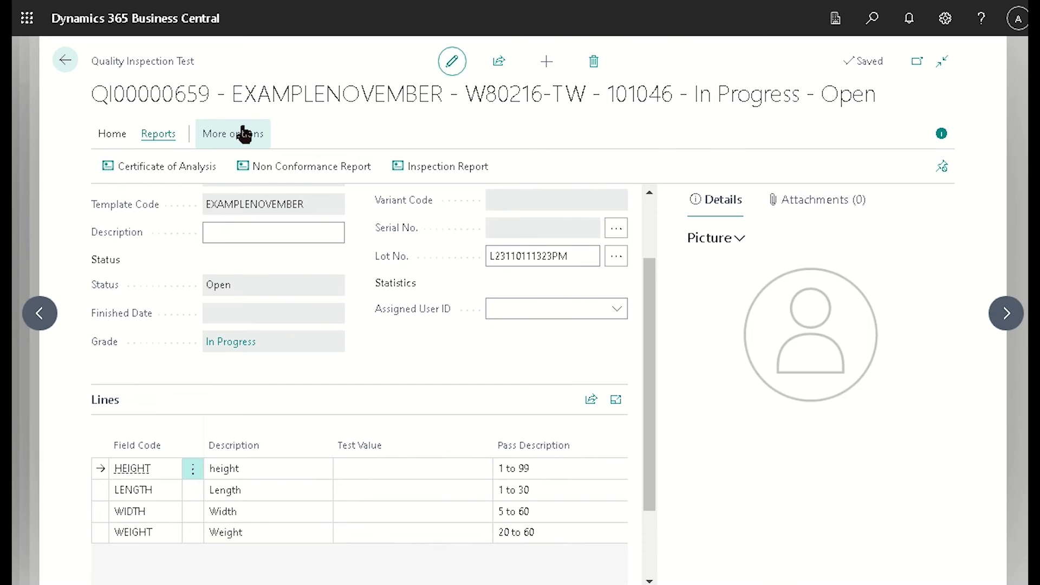
click(470, 168)
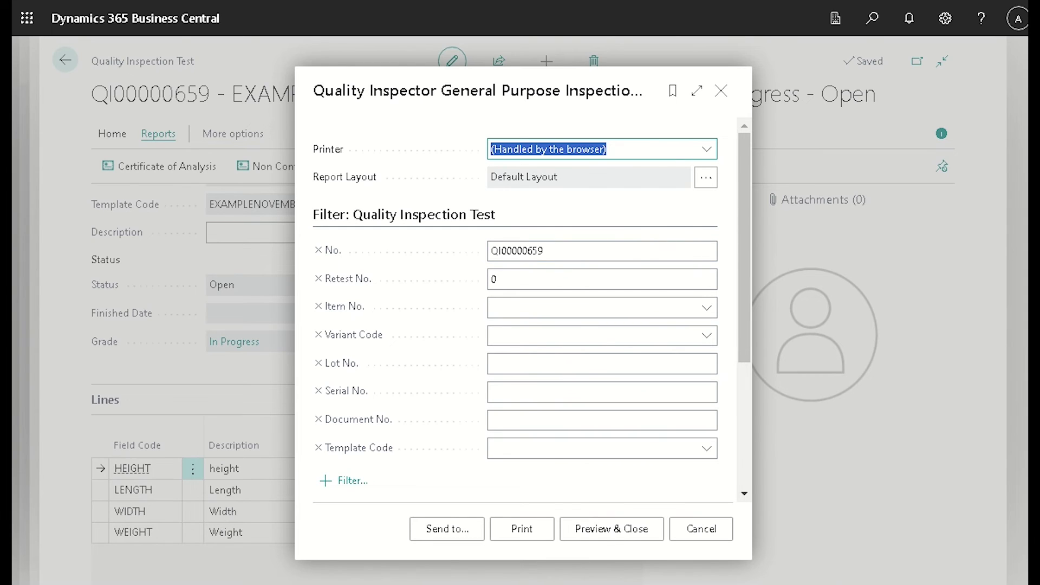
click(522, 528)
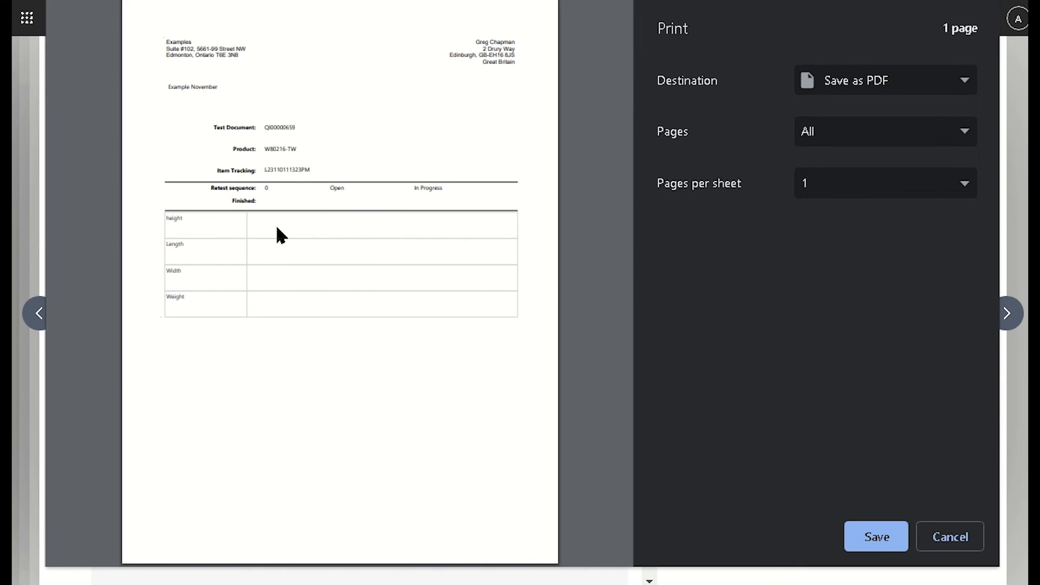
click(898, 88)
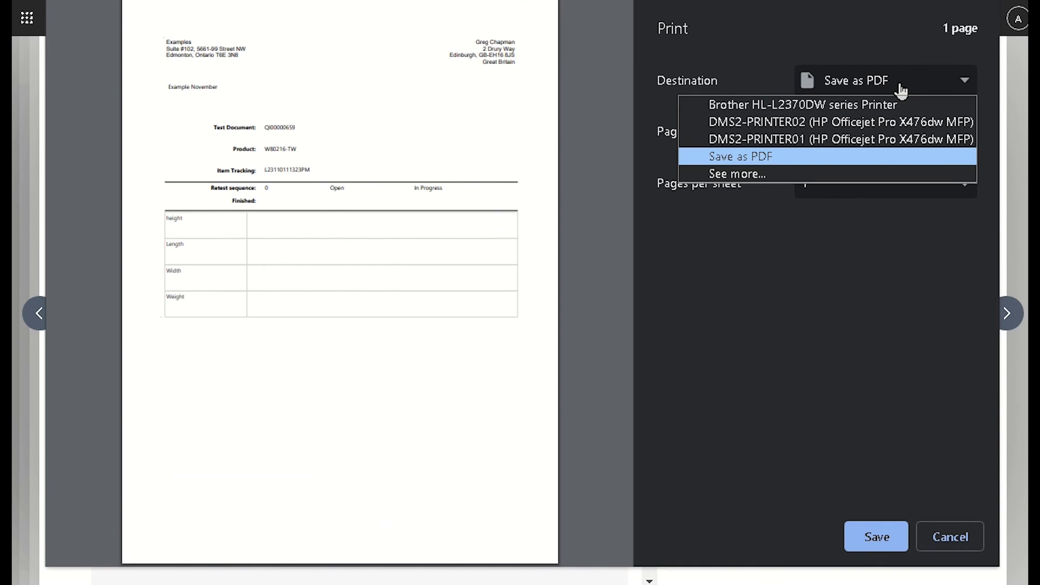
click(829, 103)
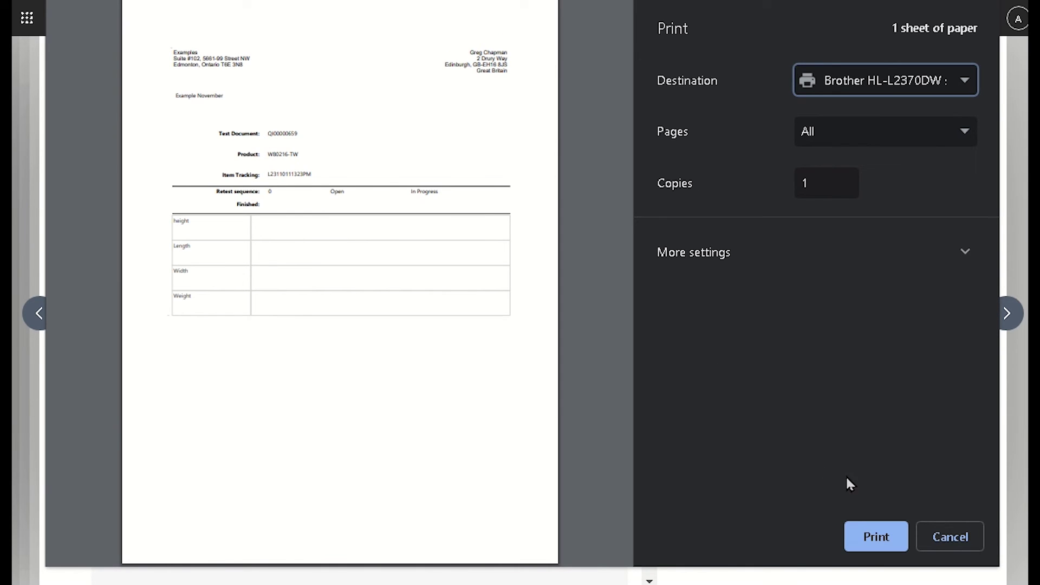
click(879, 544)
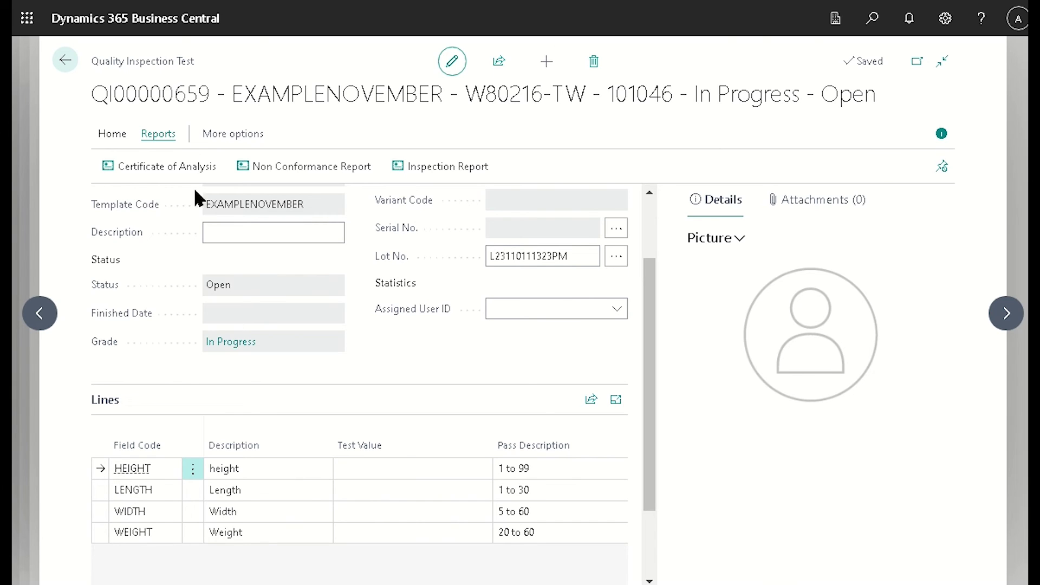
Scan the handwritten inspection report into the test with the camera, allowing camera access, and assign the test to yourself.
click(111, 141)
click(230, 134)
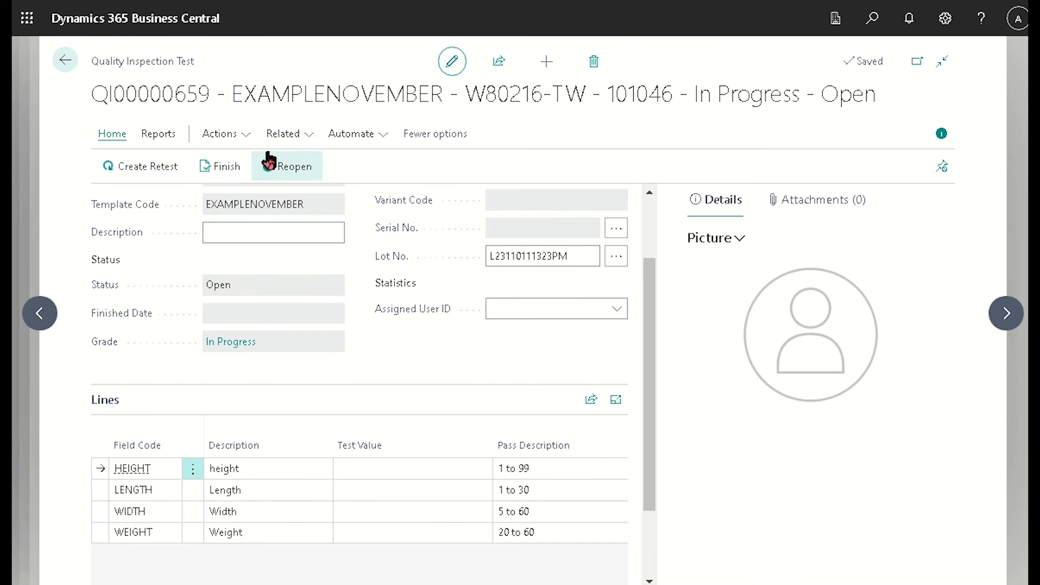
click(242, 133)
mouse_move(260, 202)
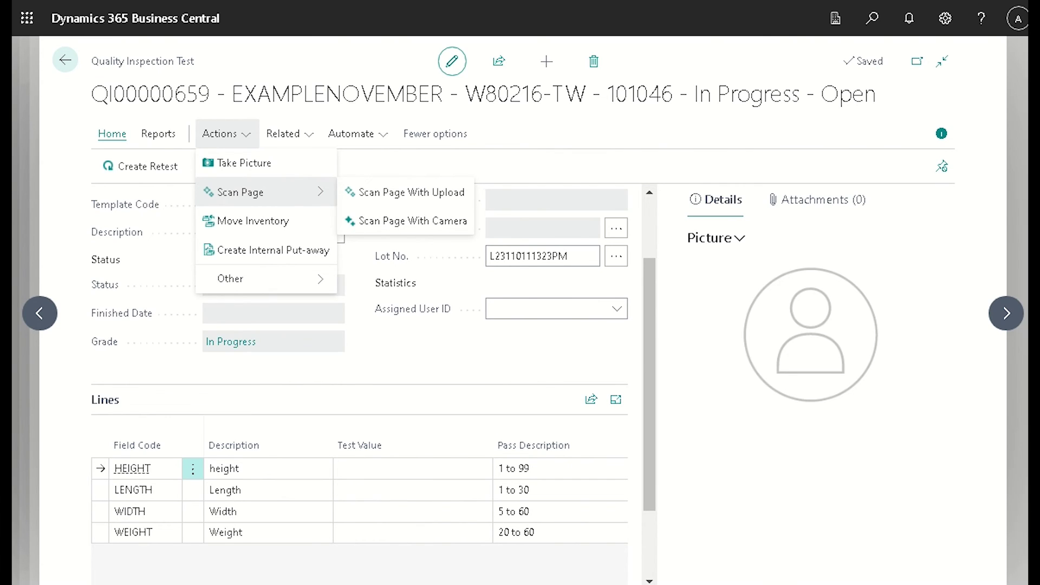
click(443, 222)
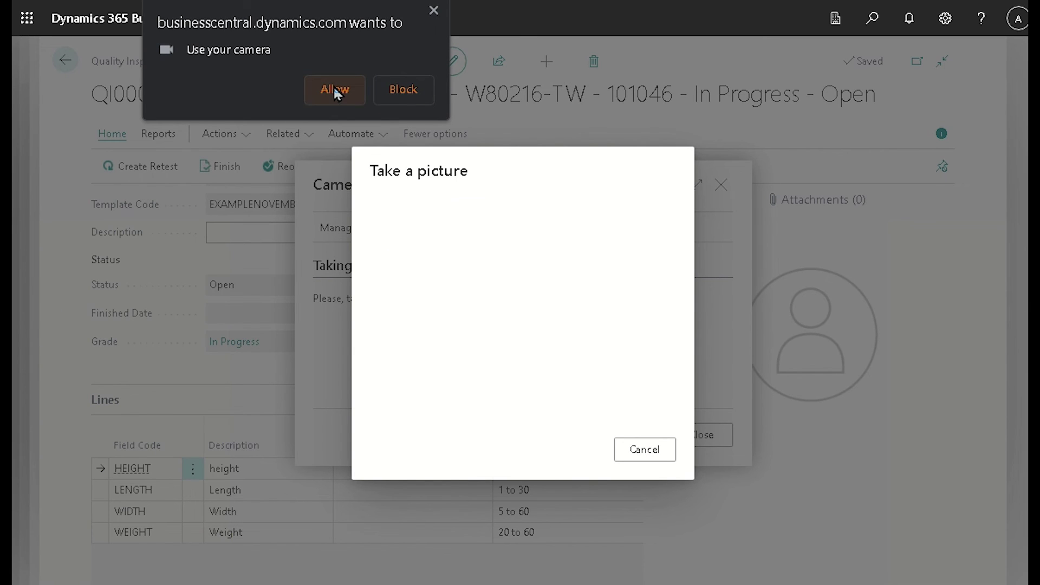
click(334, 91)
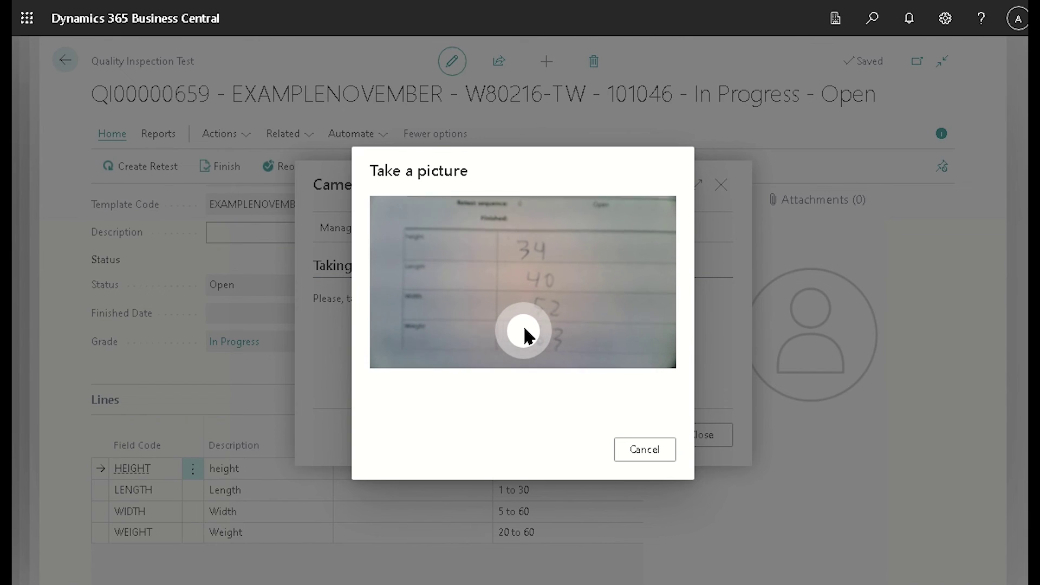
click(523, 330)
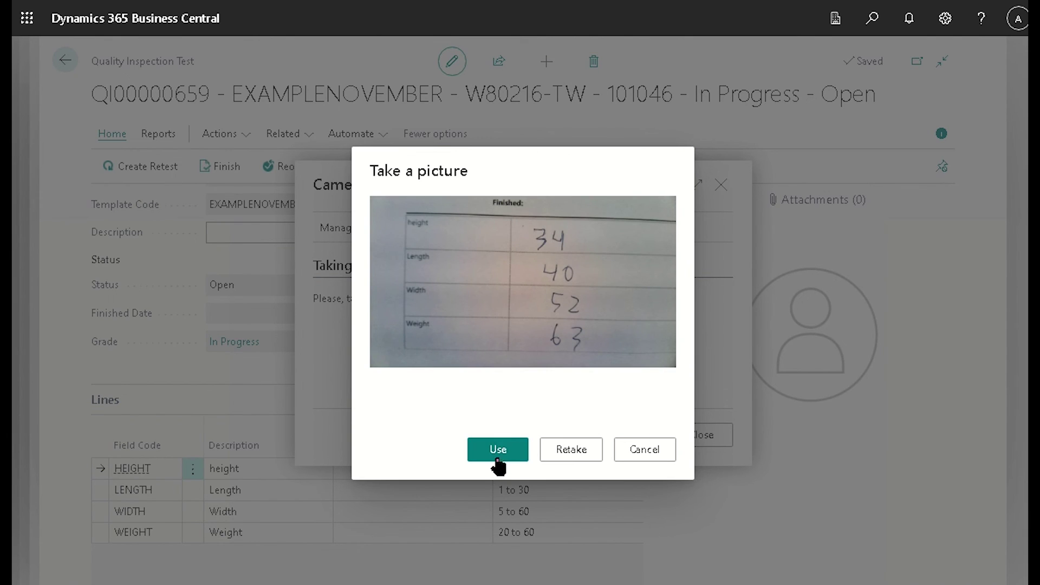
click(497, 452)
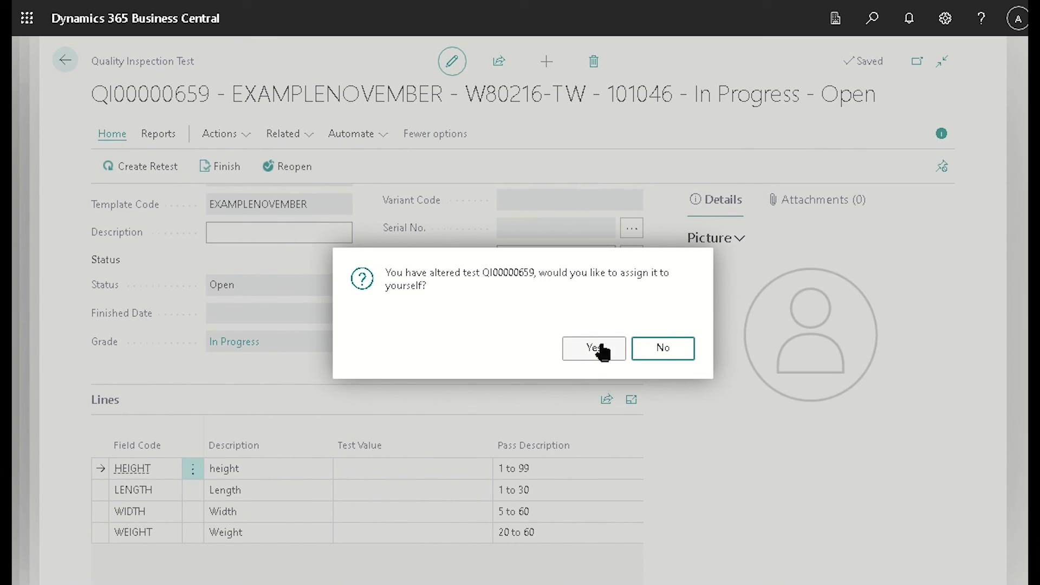
click(601, 359)
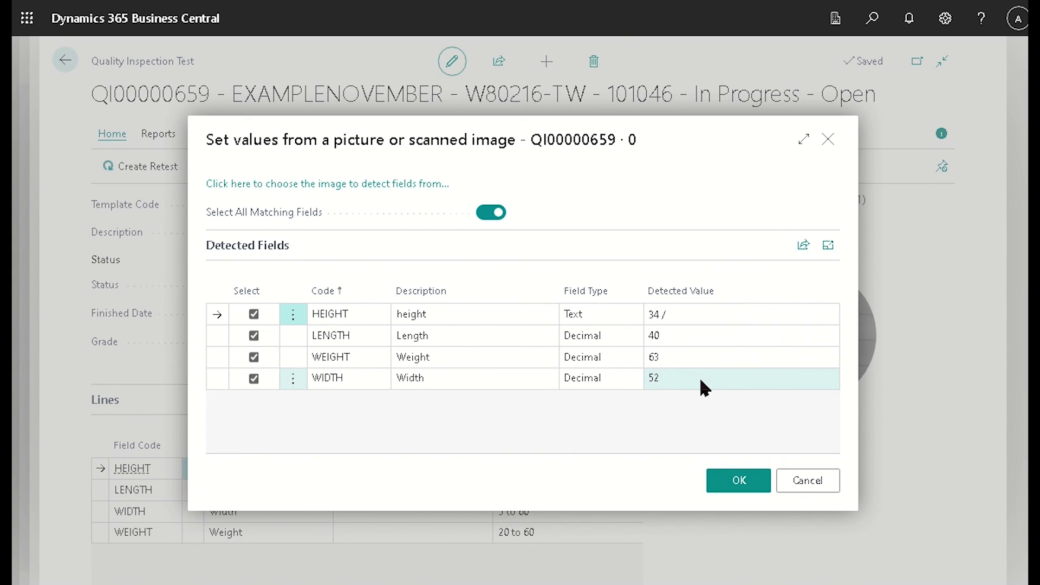
Correct the detected HEIGHT value to 34 and apply all detected field values to the test.
click(713, 319)
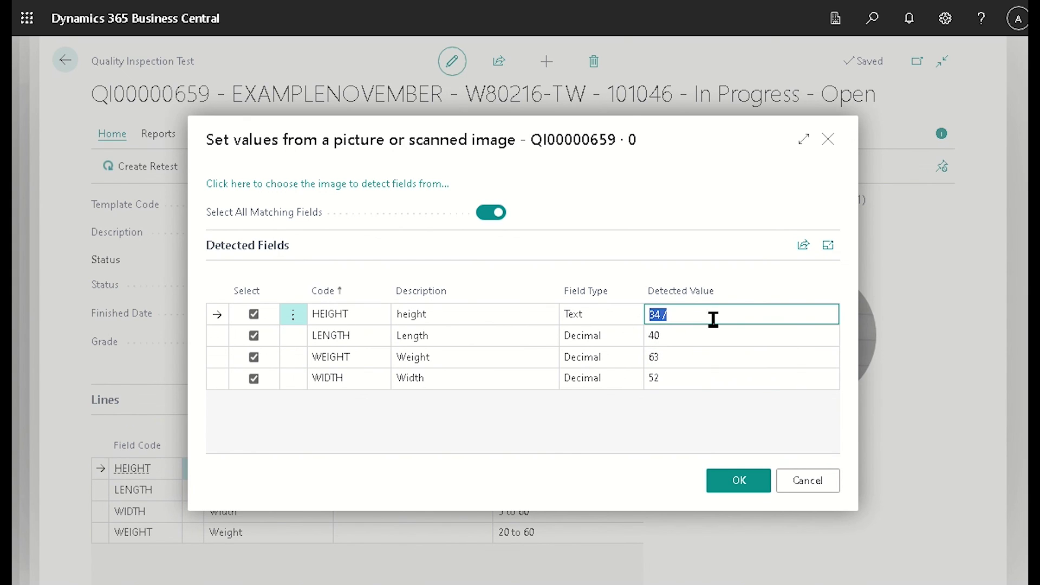
click(745, 323)
key(BackSpace)
click(739, 482)
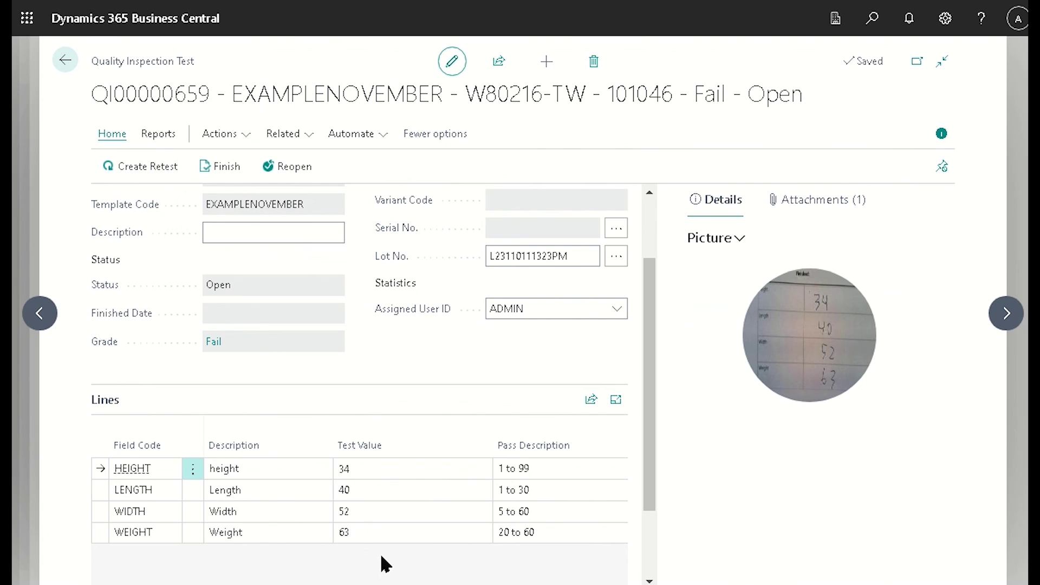
Check the test's attached documents for the scanned picture, dismiss its download, and close the list.
click(820, 215)
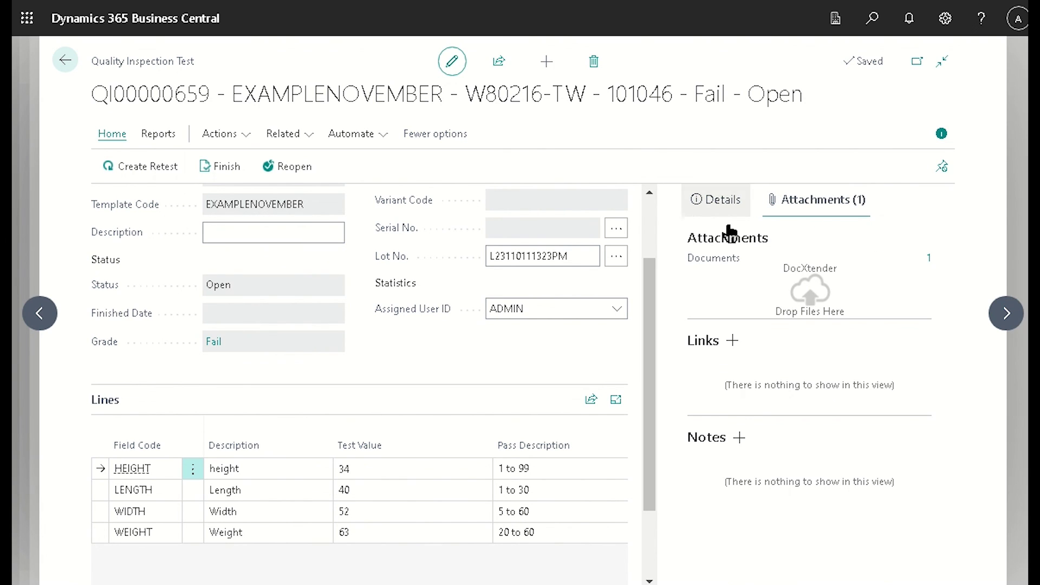
click(929, 259)
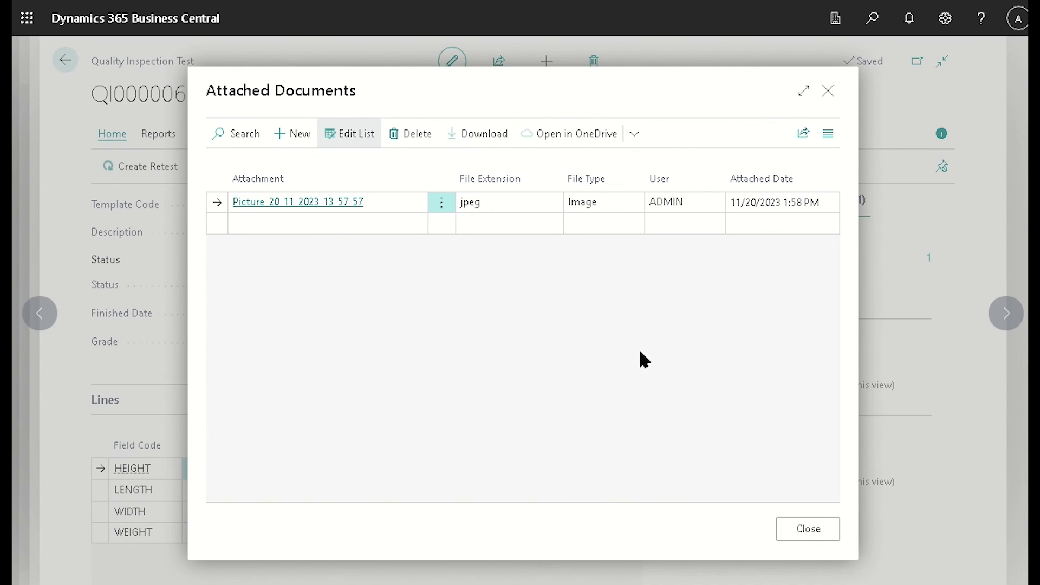
click(311, 209)
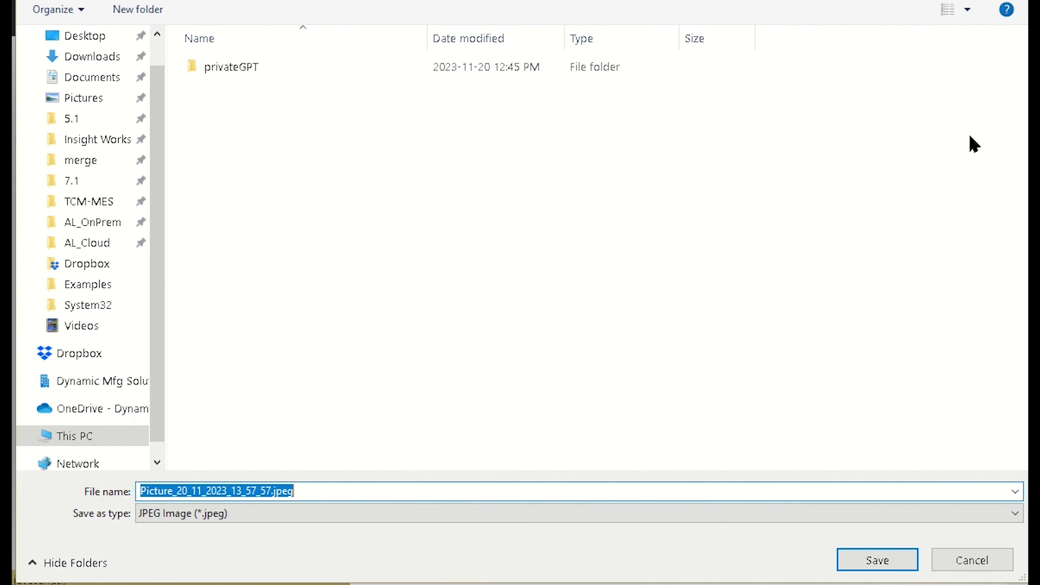
click(1010, 1)
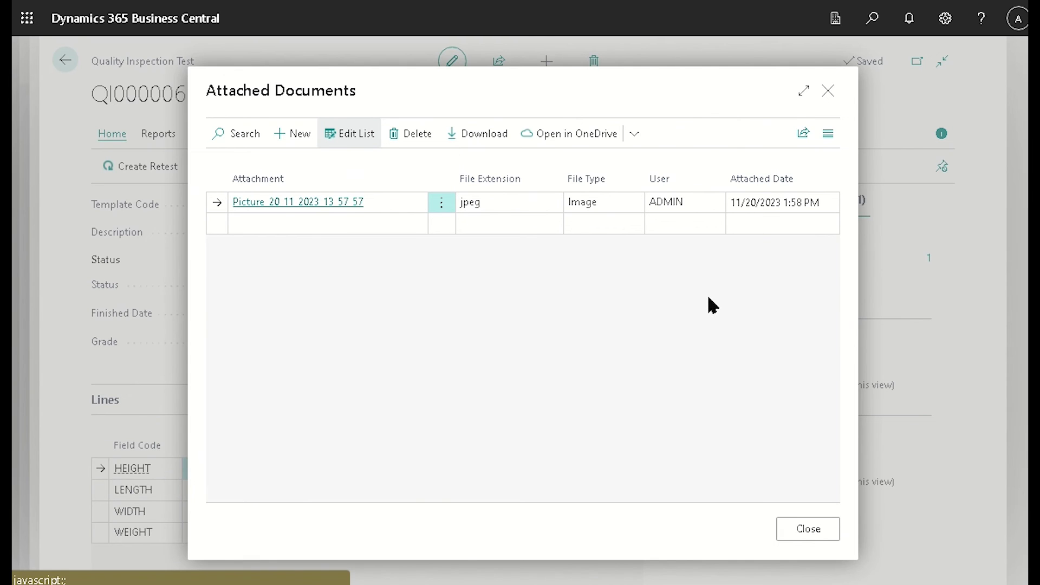
click(800, 531)
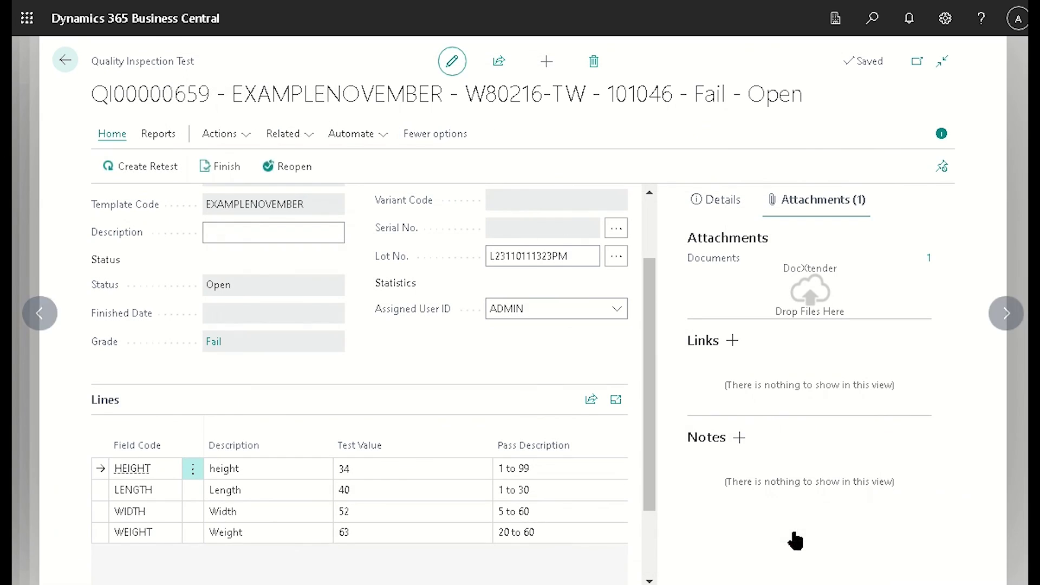